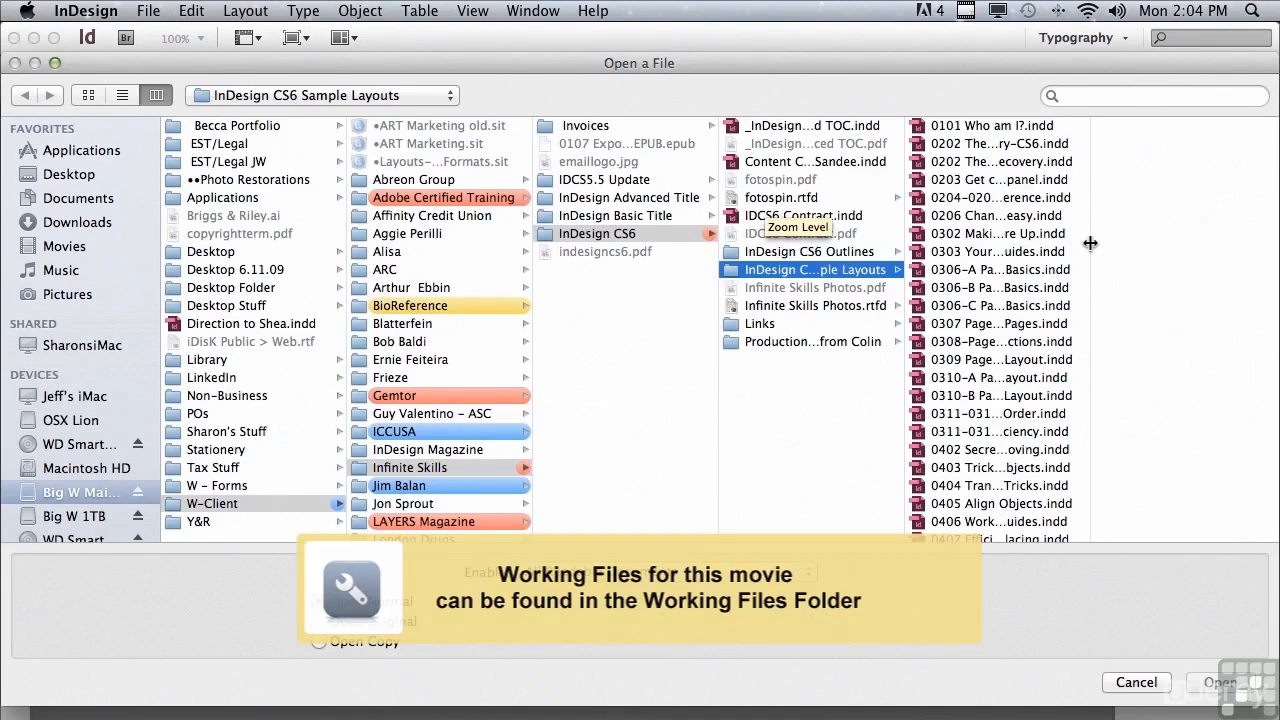
# - Open the document "0711 Setting Up a Newsletter Page.indd" from the InDesign CS6 Sample Layouts folder
pyautogui.moveTo(1090, 243); pyautogui.dragTo(1083, 467)
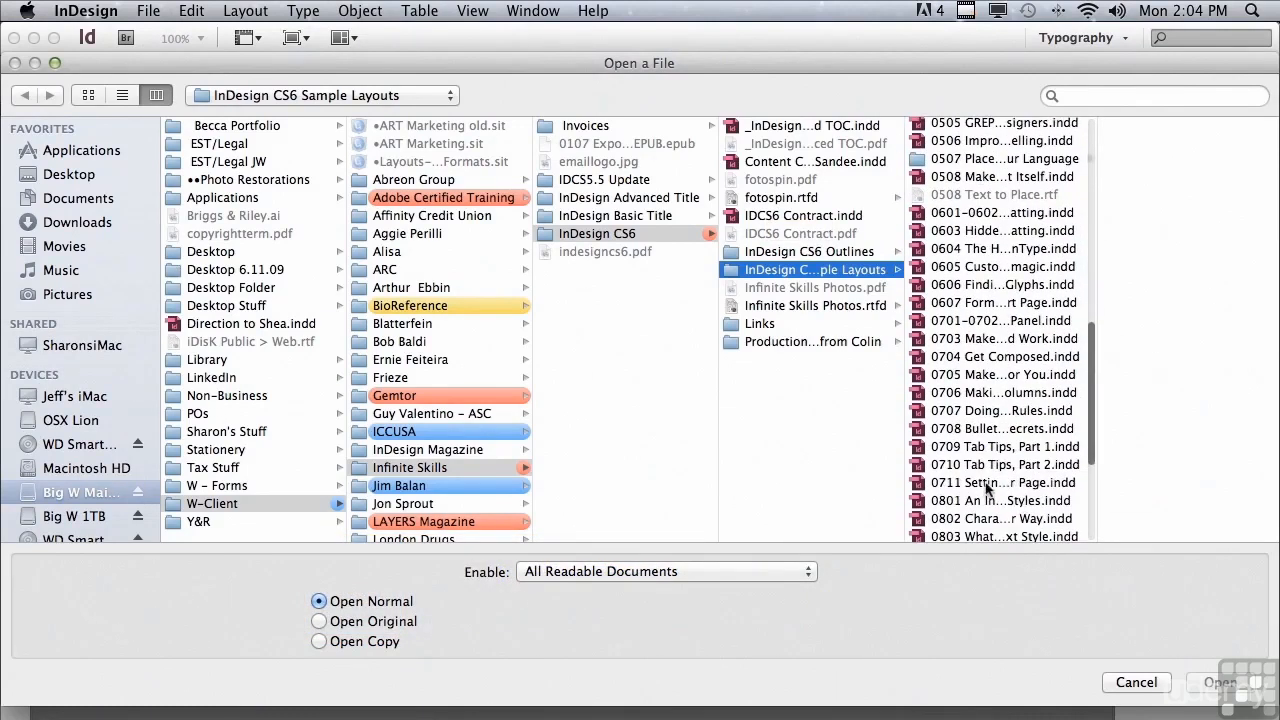
pyautogui.click(985, 482)
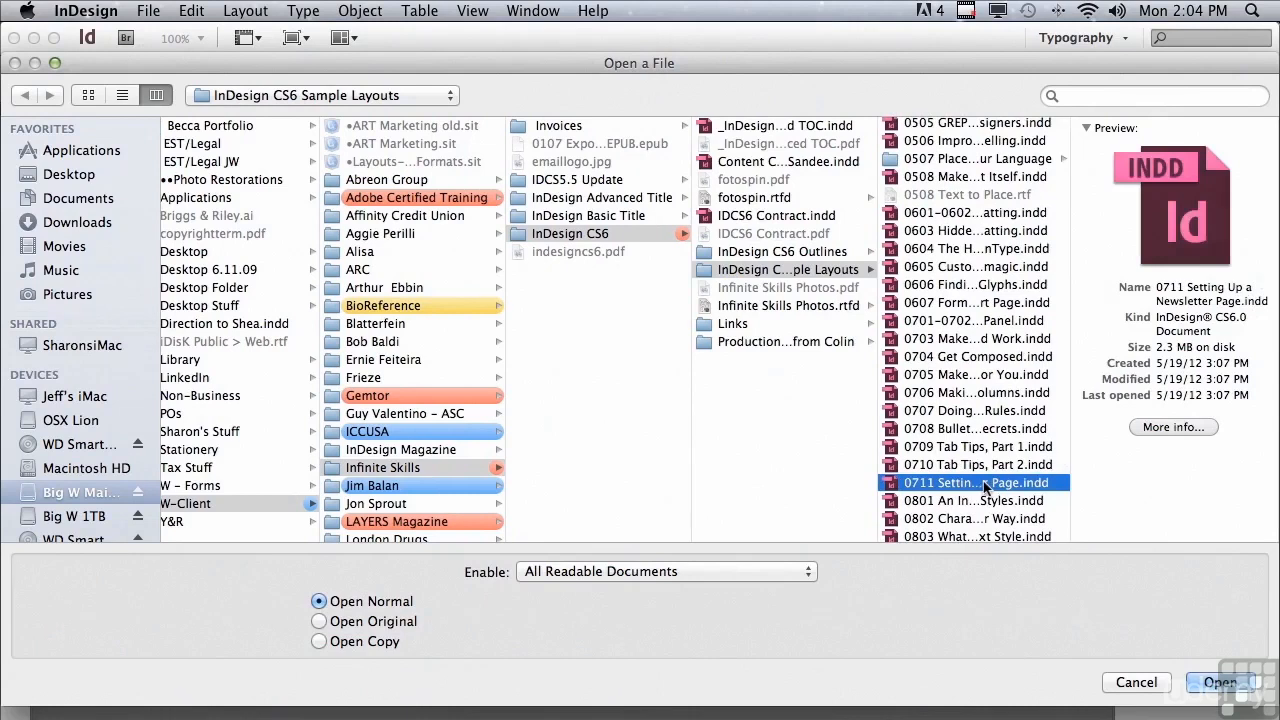
pyautogui.click(1220, 682)
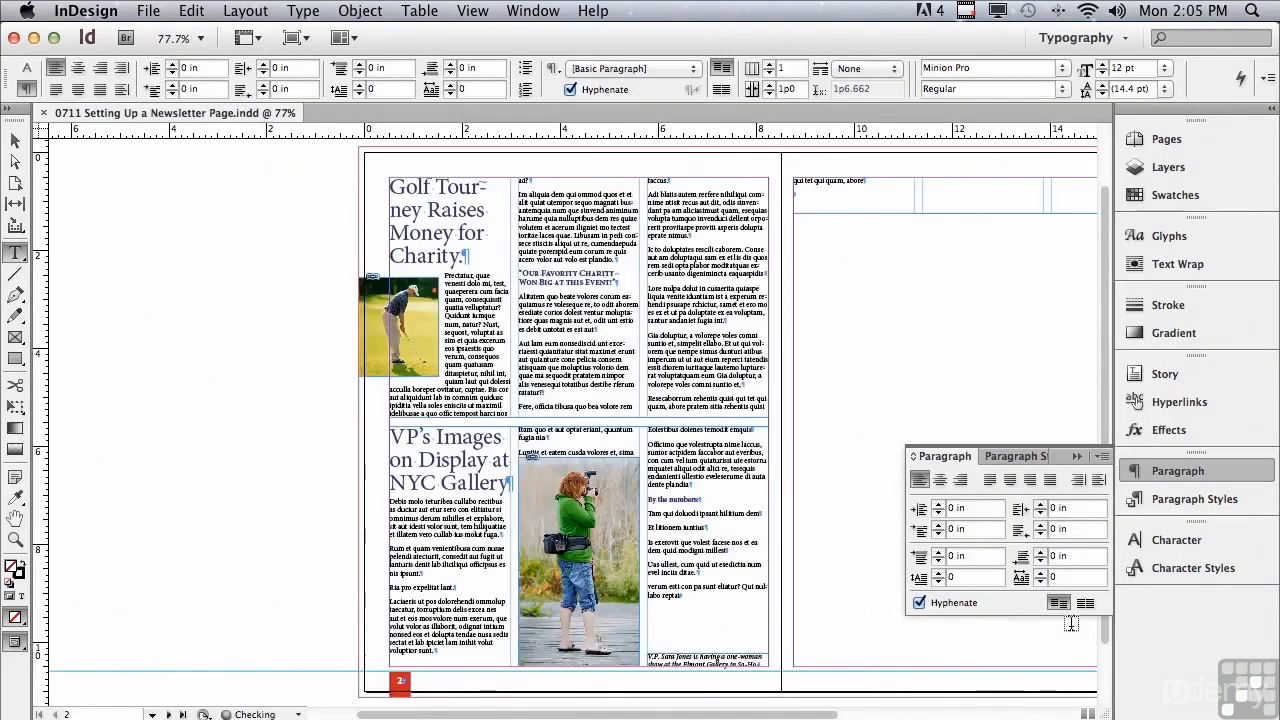
# - Make the "Golf Tourney Raises Money for Charity." headline span all columns and center it
pyautogui.moveTo(389, 183); pyautogui.dragTo(480, 255)
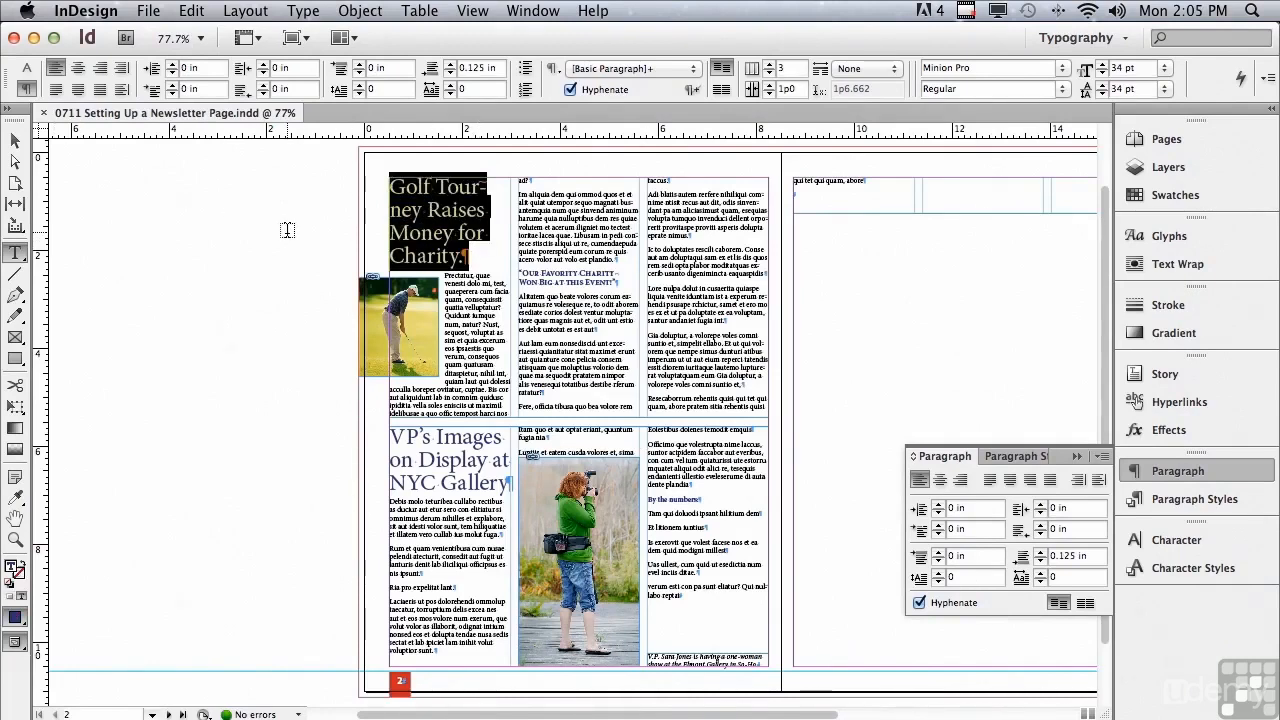
pyautogui.click(428, 209)
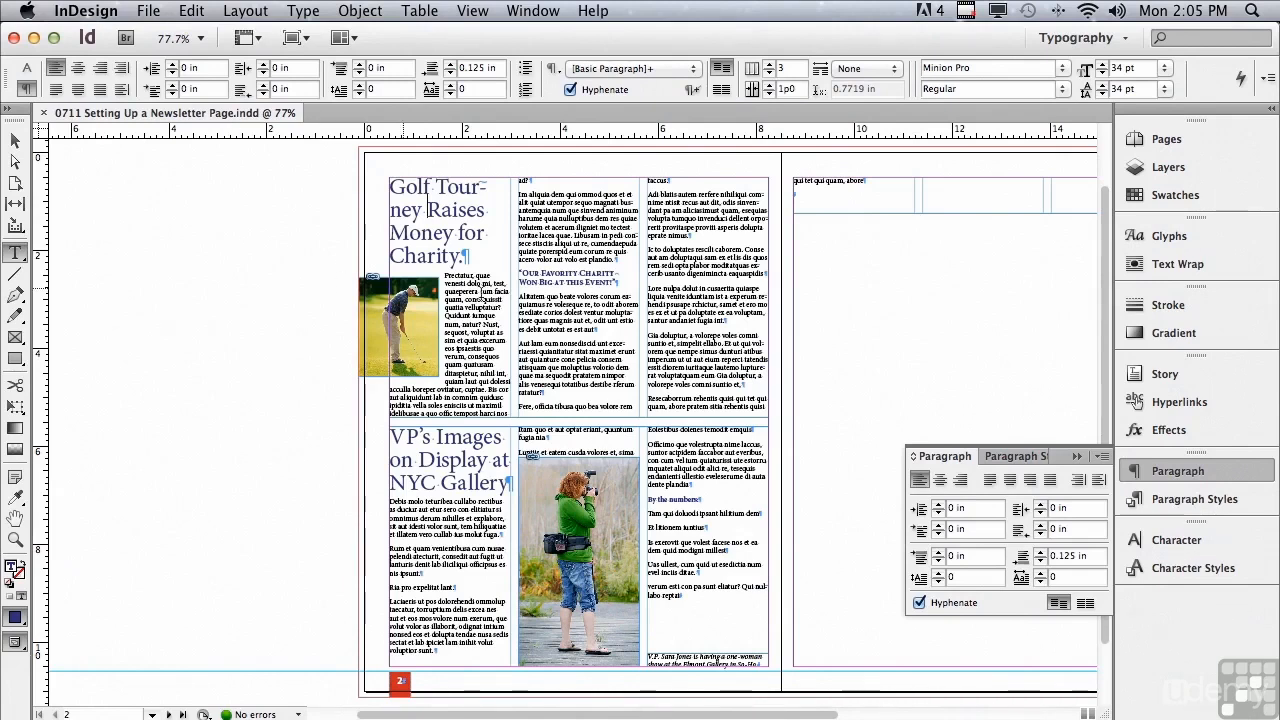
pyautogui.click(1102, 457)
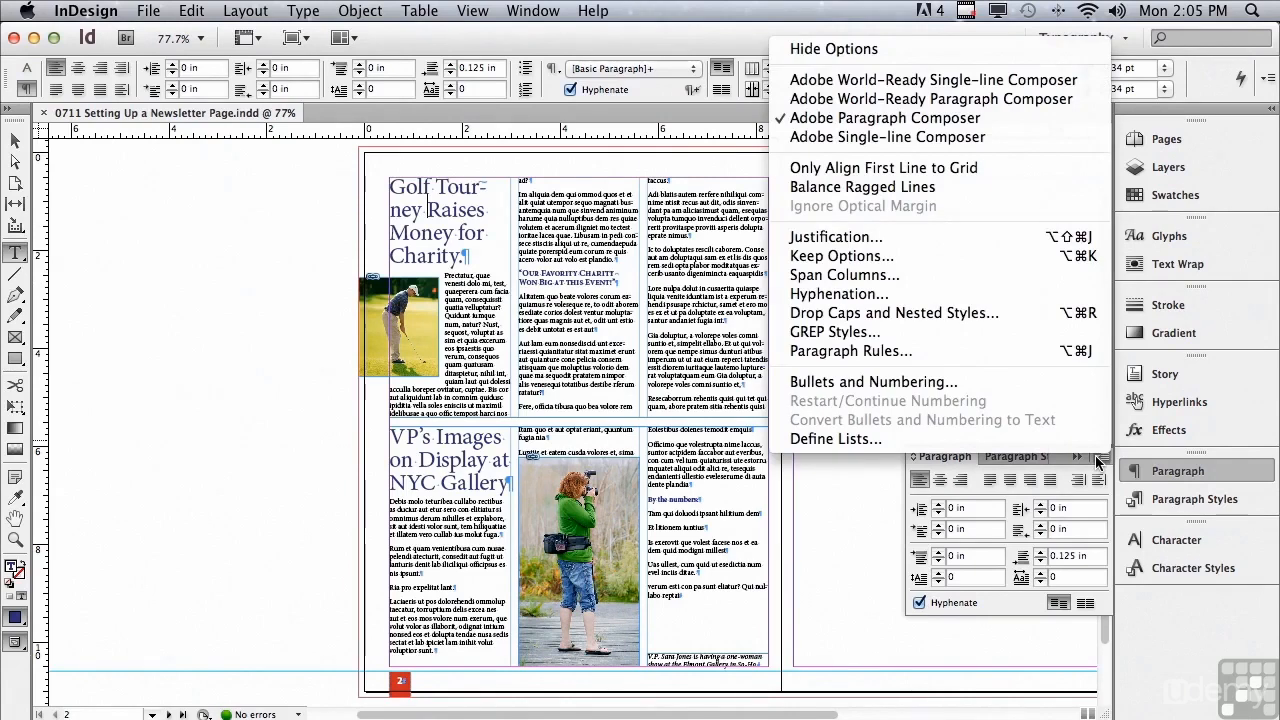
pyautogui.click(930, 276)
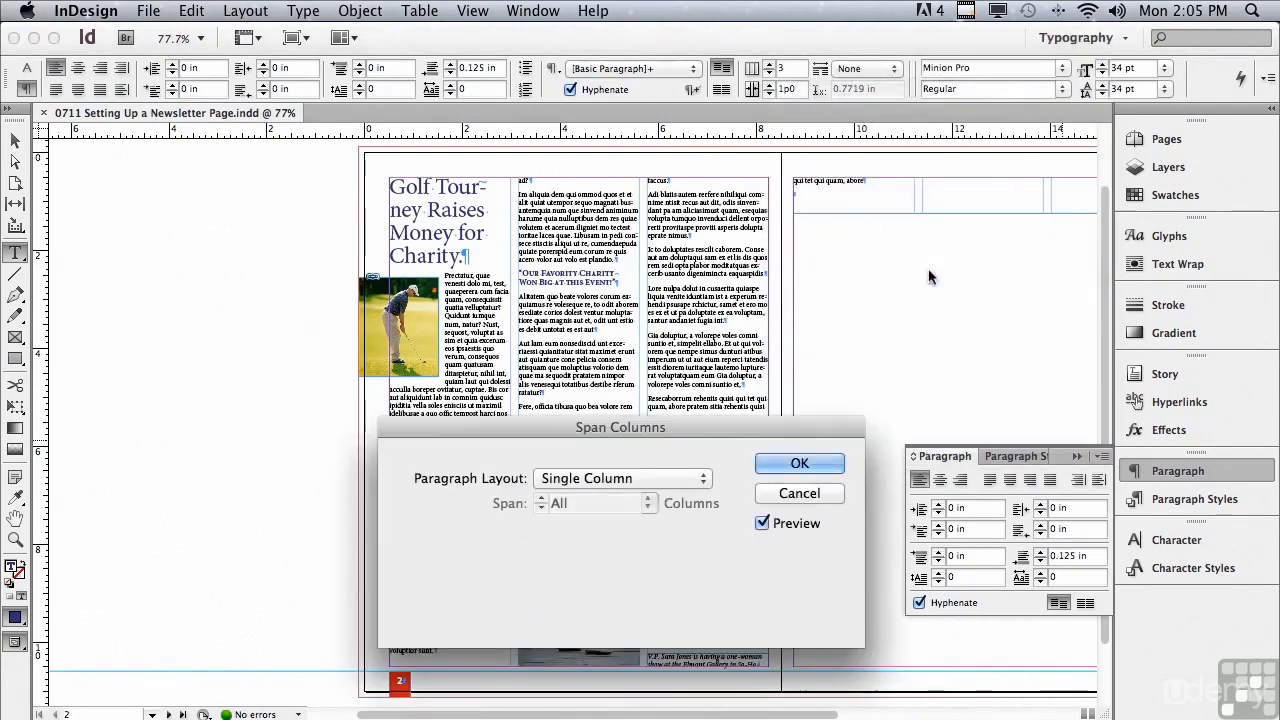
pyautogui.click(586, 478)
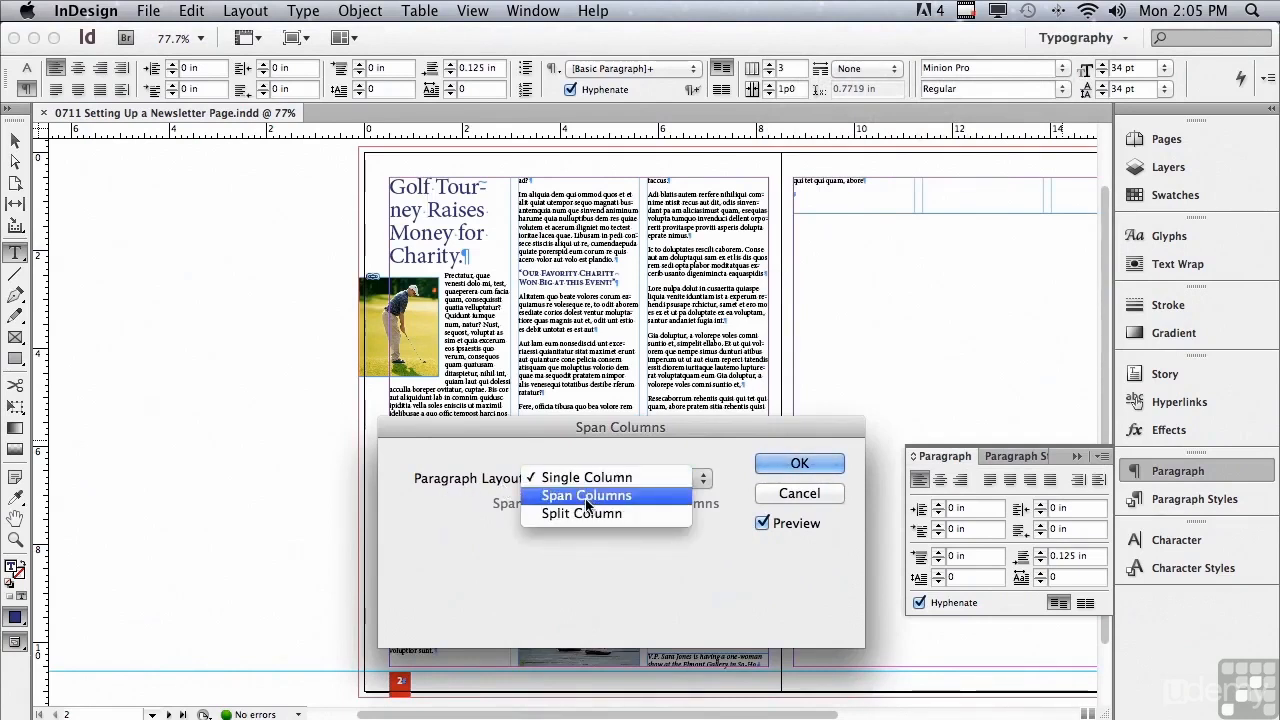
pyautogui.click(587, 498)
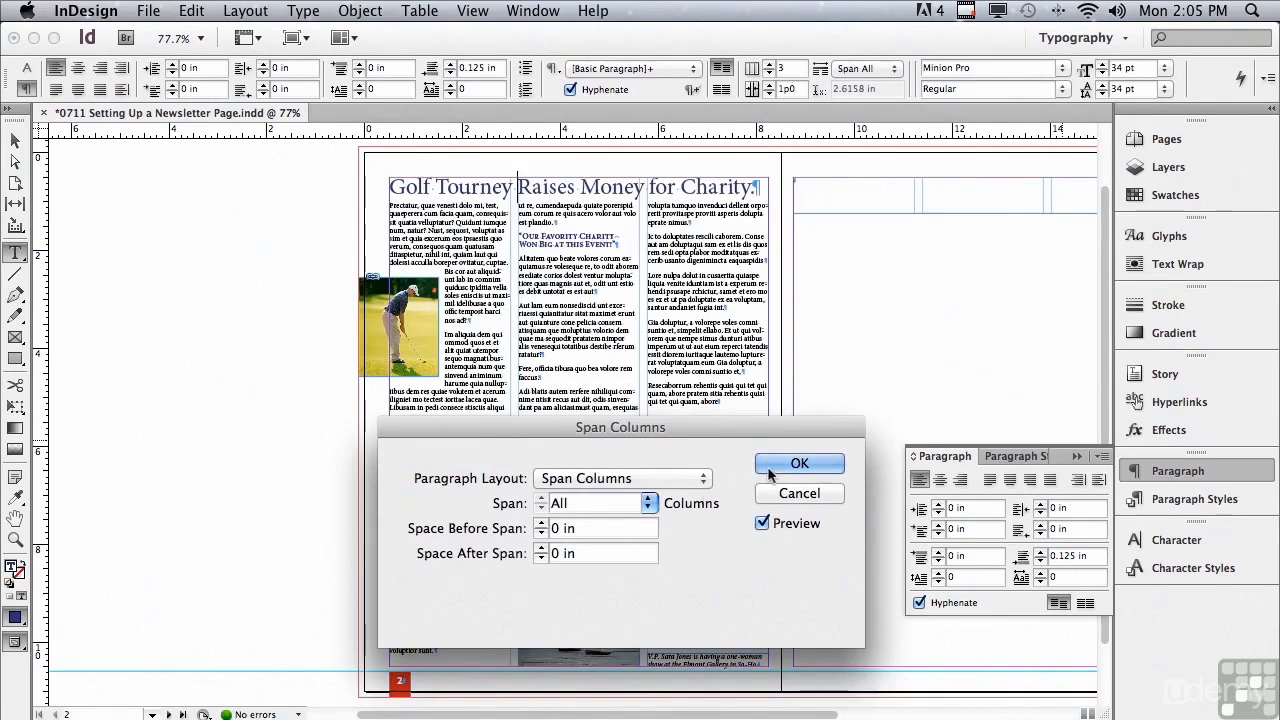
pyautogui.click(763, 523)
pyautogui.click(763, 523)
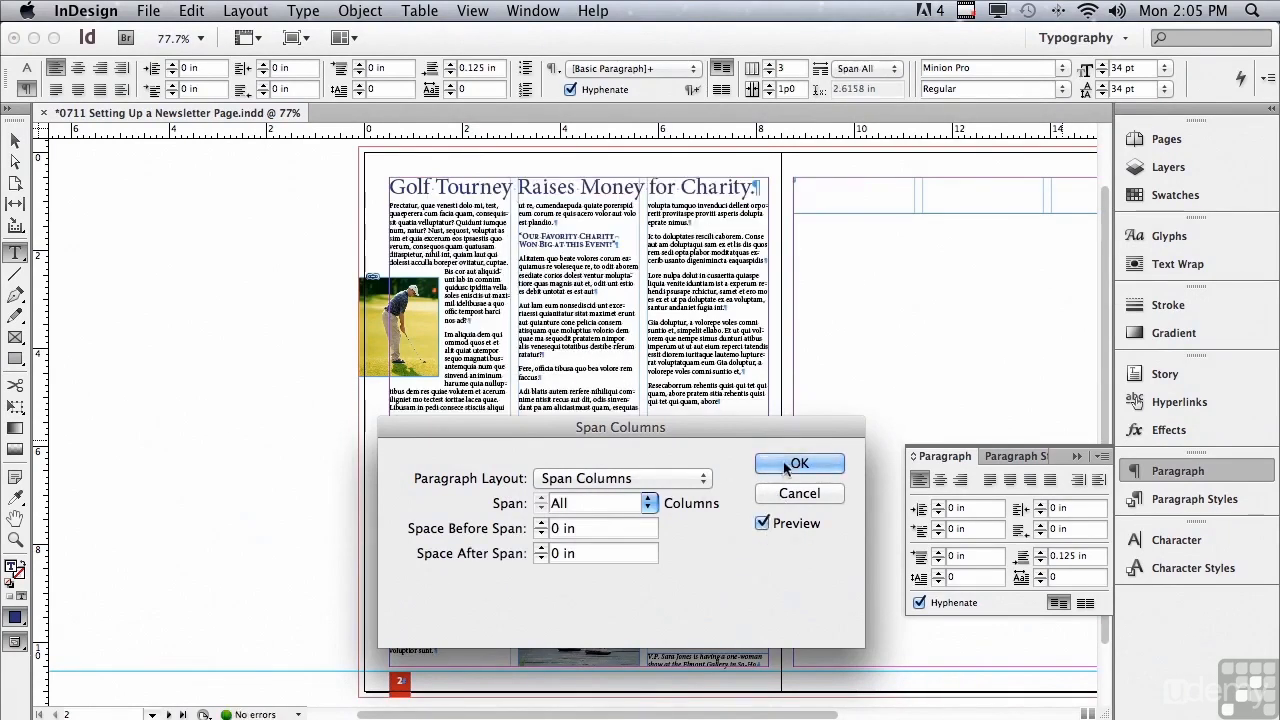
pyautogui.click(786, 463)
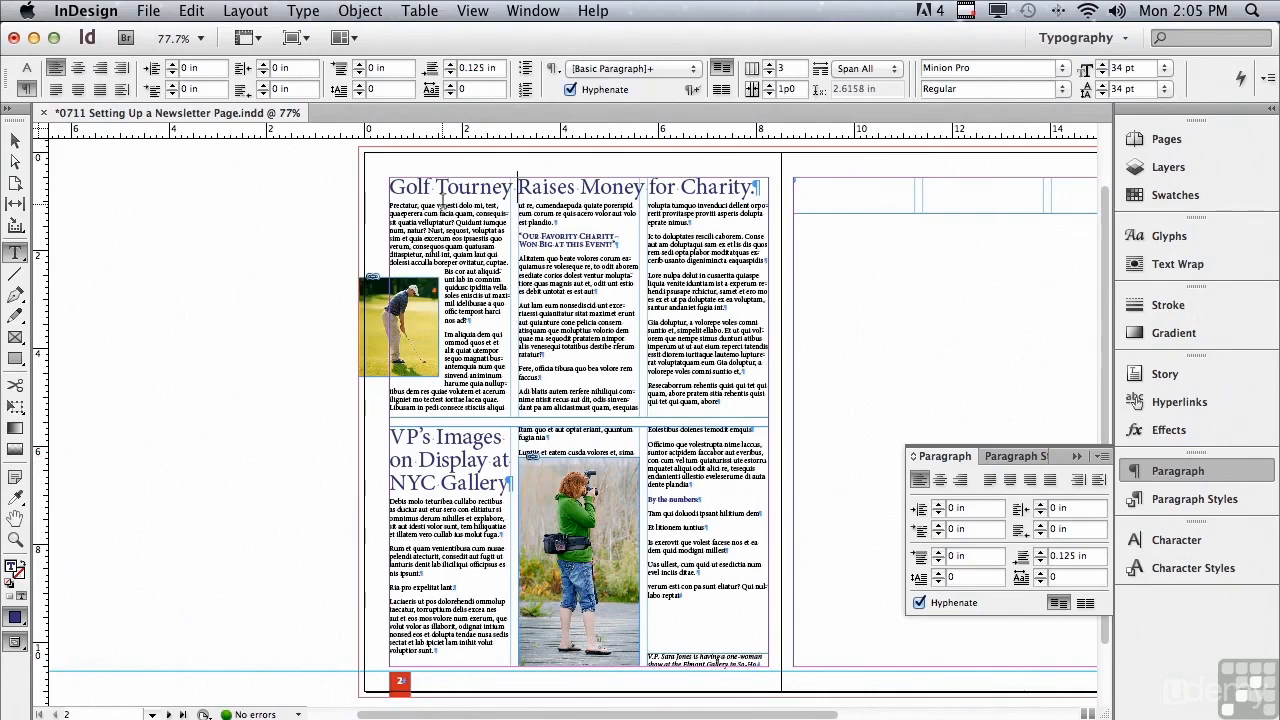
pyautogui.click(77, 67)
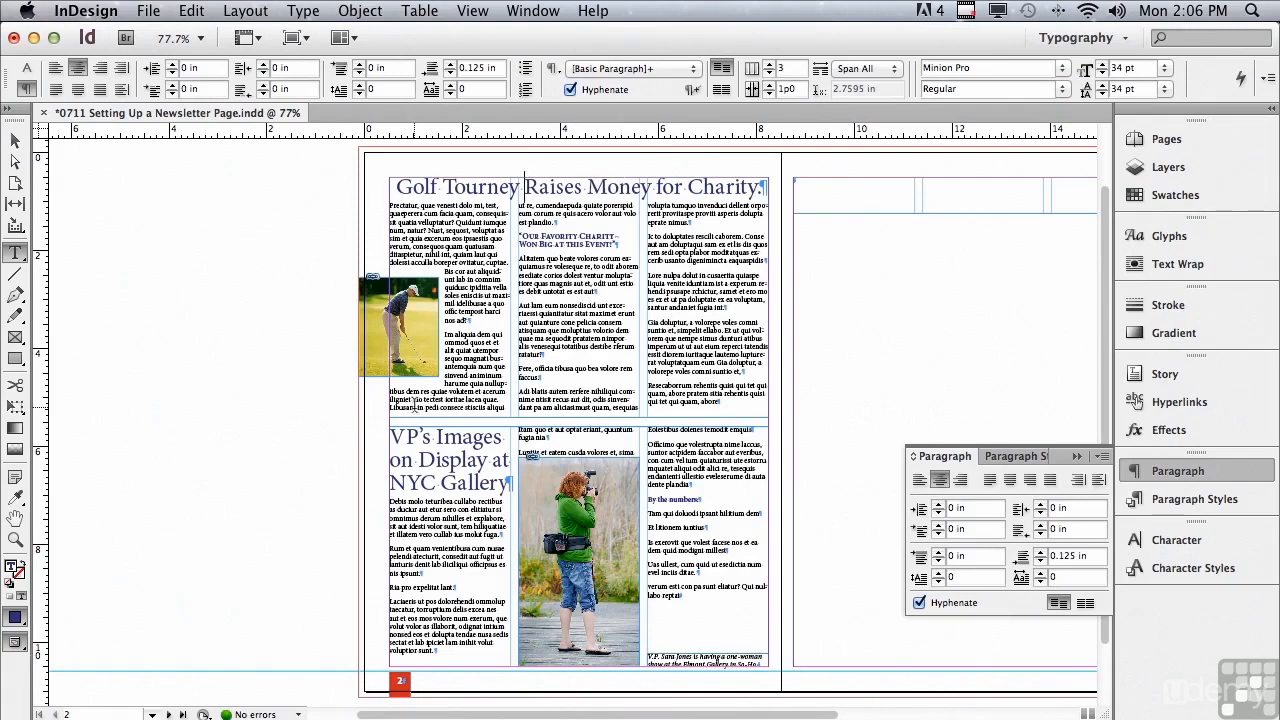
# - Center the "VP's Images on Display at NYC Gallery" headline and make it span all columns
pyautogui.click(443, 437)
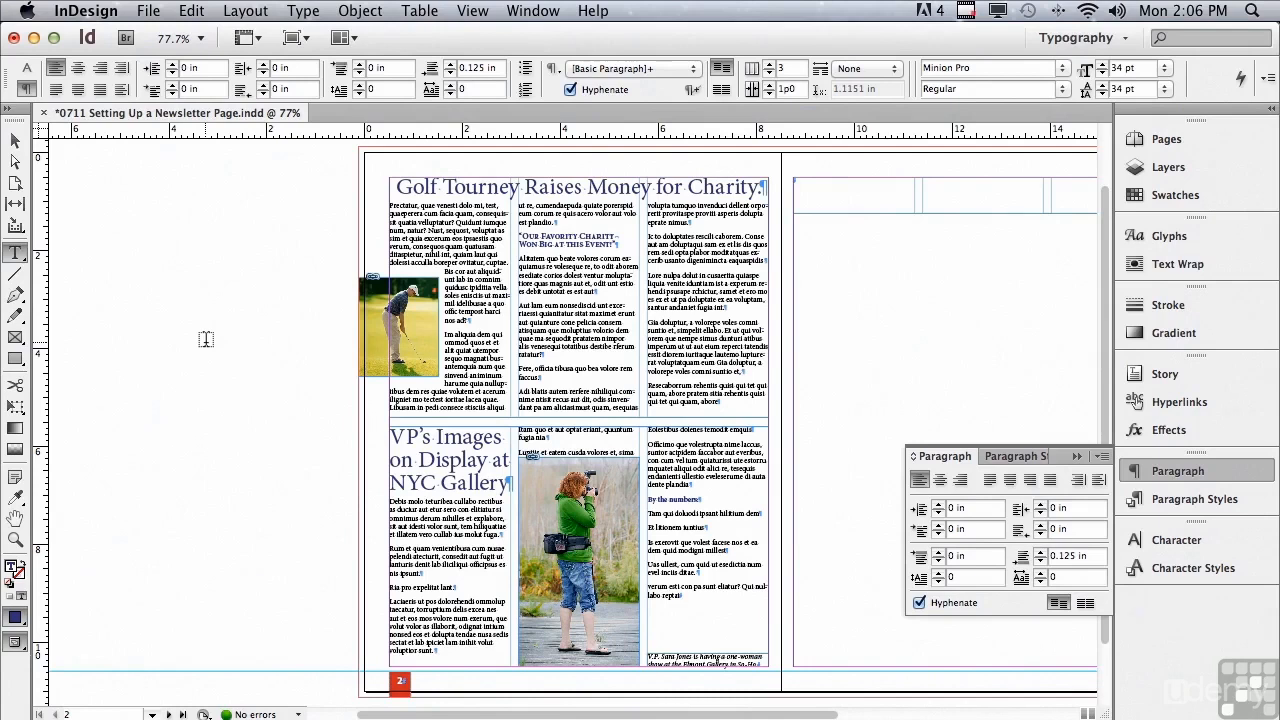
pyautogui.click(77, 68)
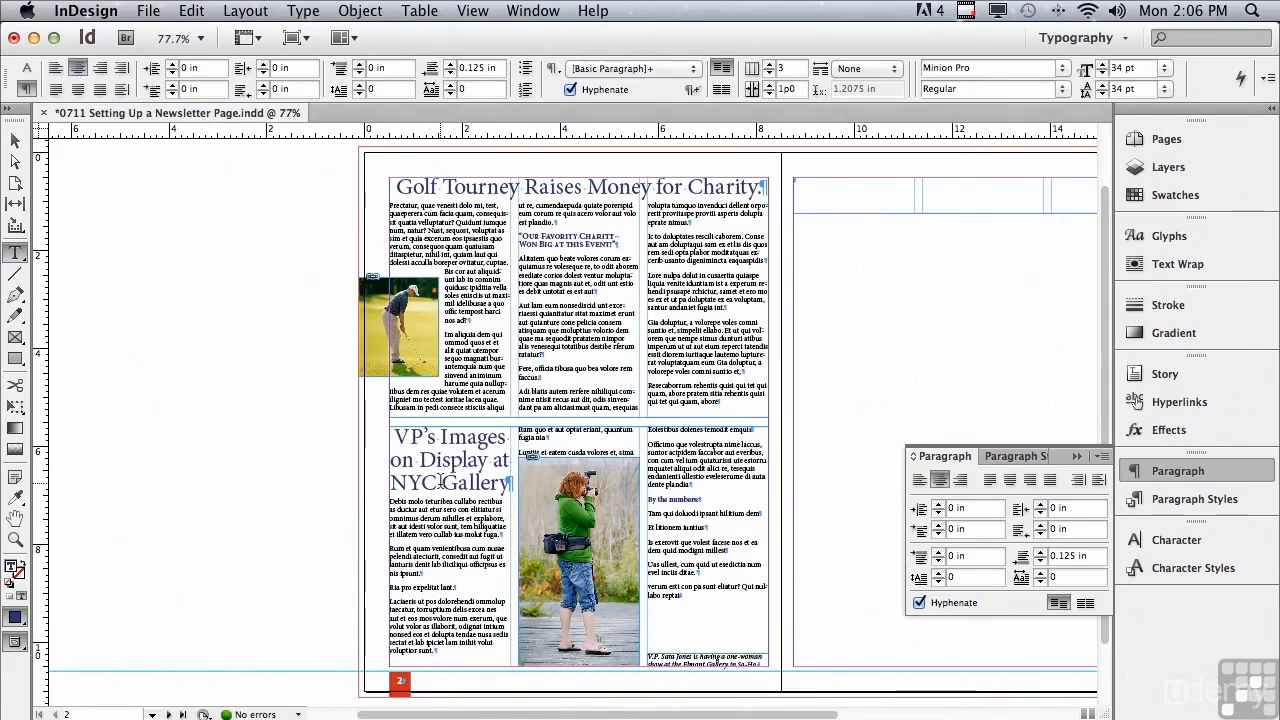
pyautogui.click(1101, 457)
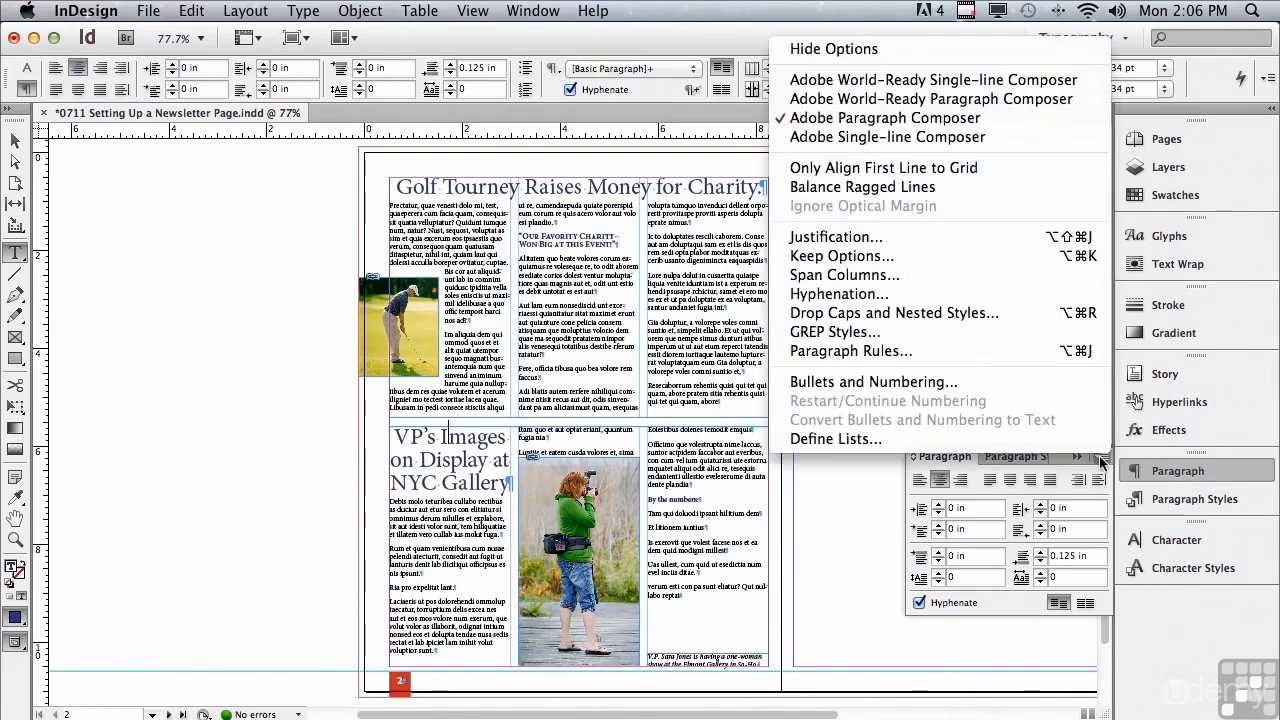
pyautogui.click(972, 275)
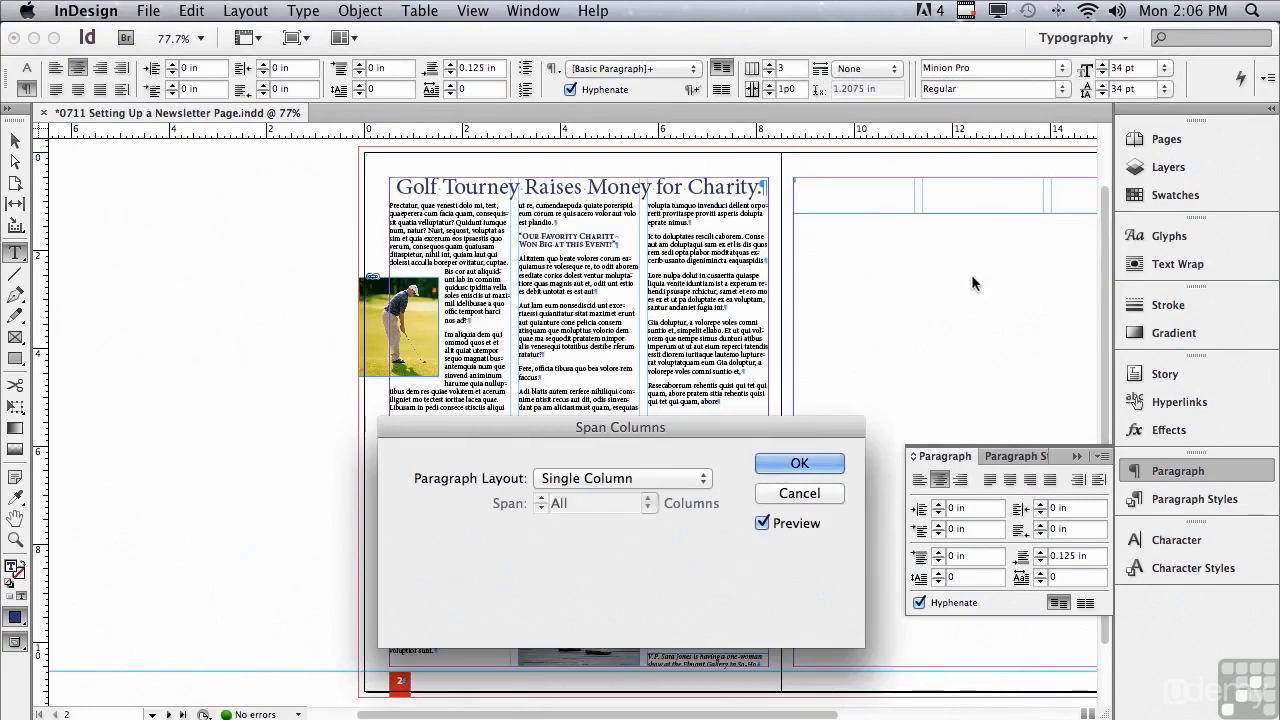
pyautogui.moveTo(481, 426); pyautogui.dragTo(570, 160)
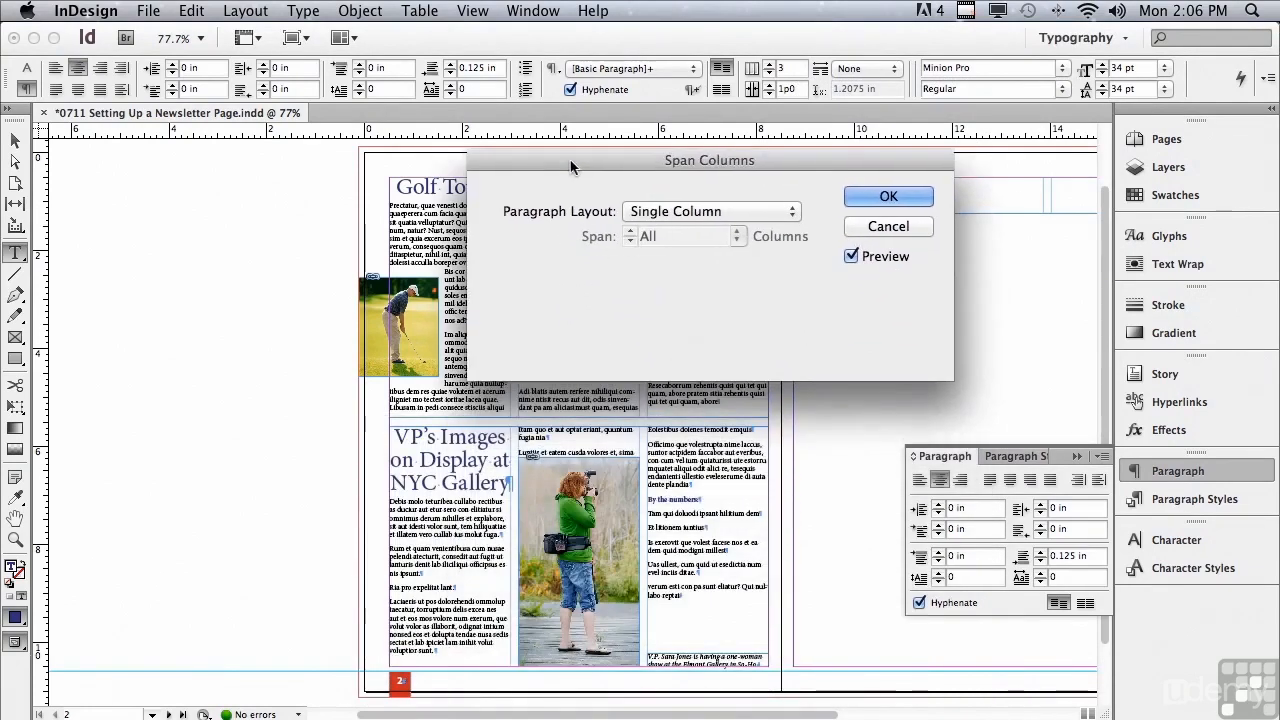
pyautogui.click(655, 211)
pyautogui.click(656, 225)
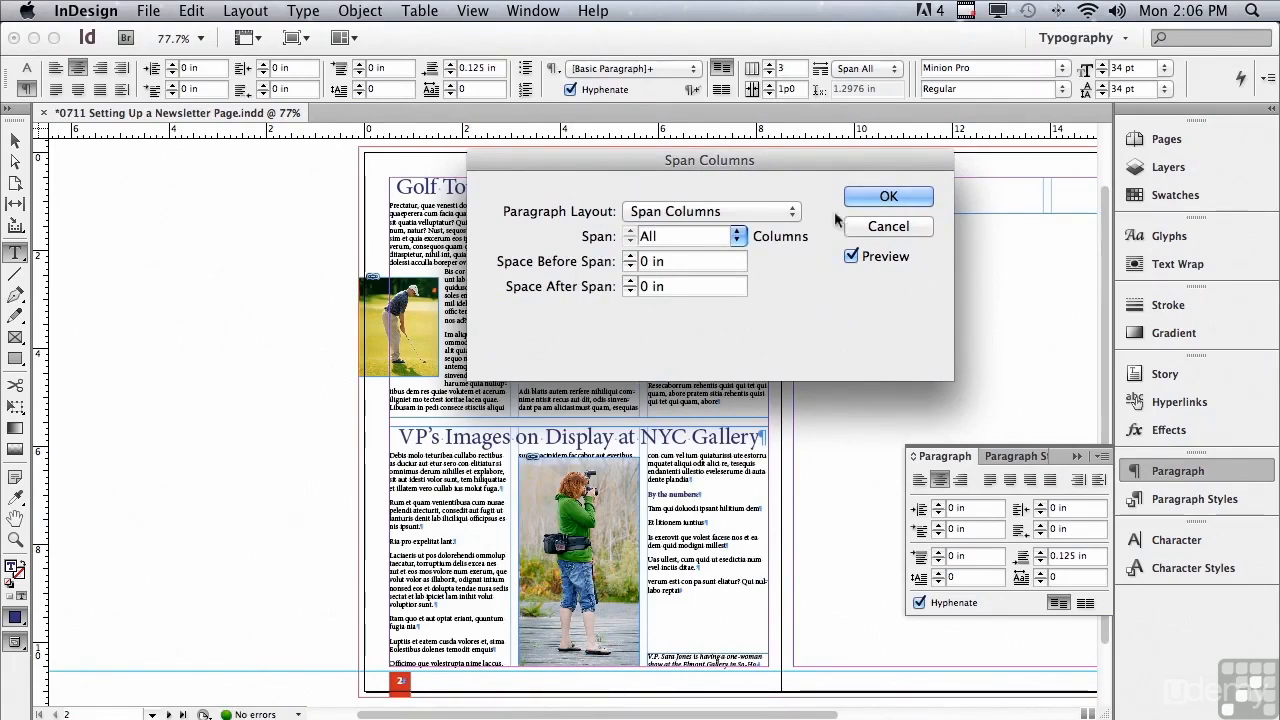
pyautogui.click(873, 194)
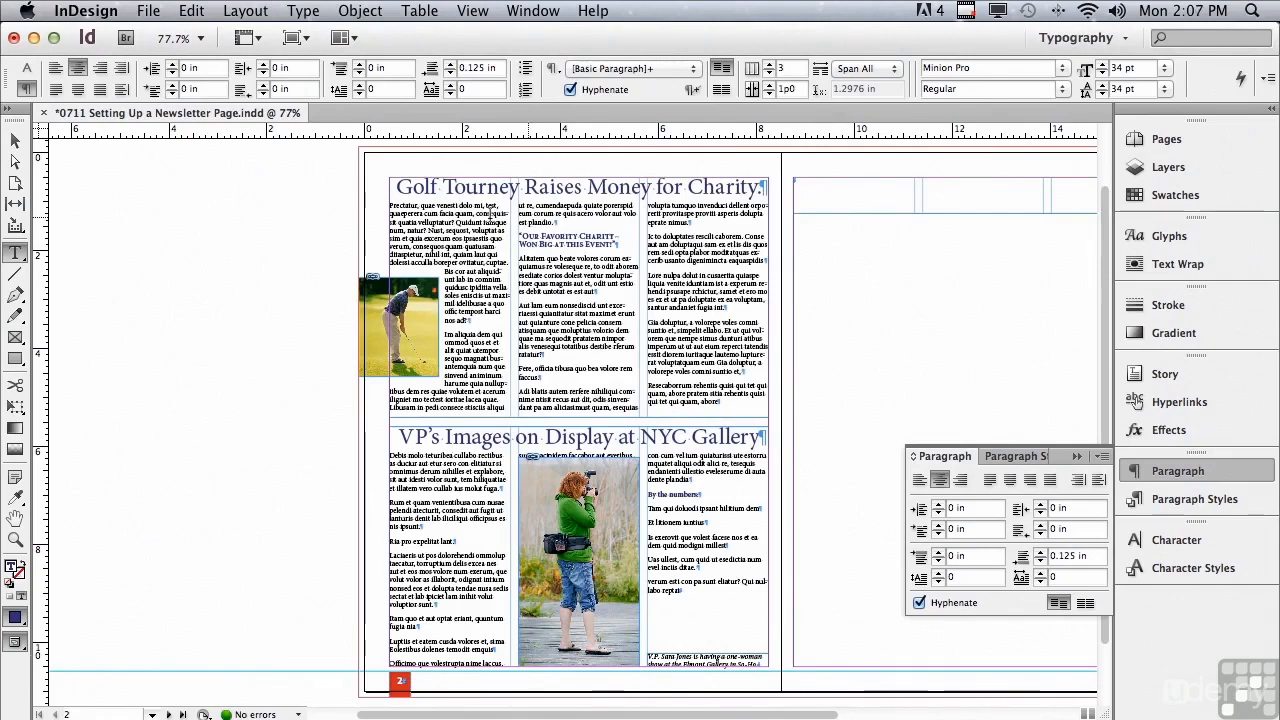
# - Align the body text of both the golf story and the gallery story to the baseline grid
pyautogui.moveTo(390, 204); pyautogui.dragTo(708, 492)
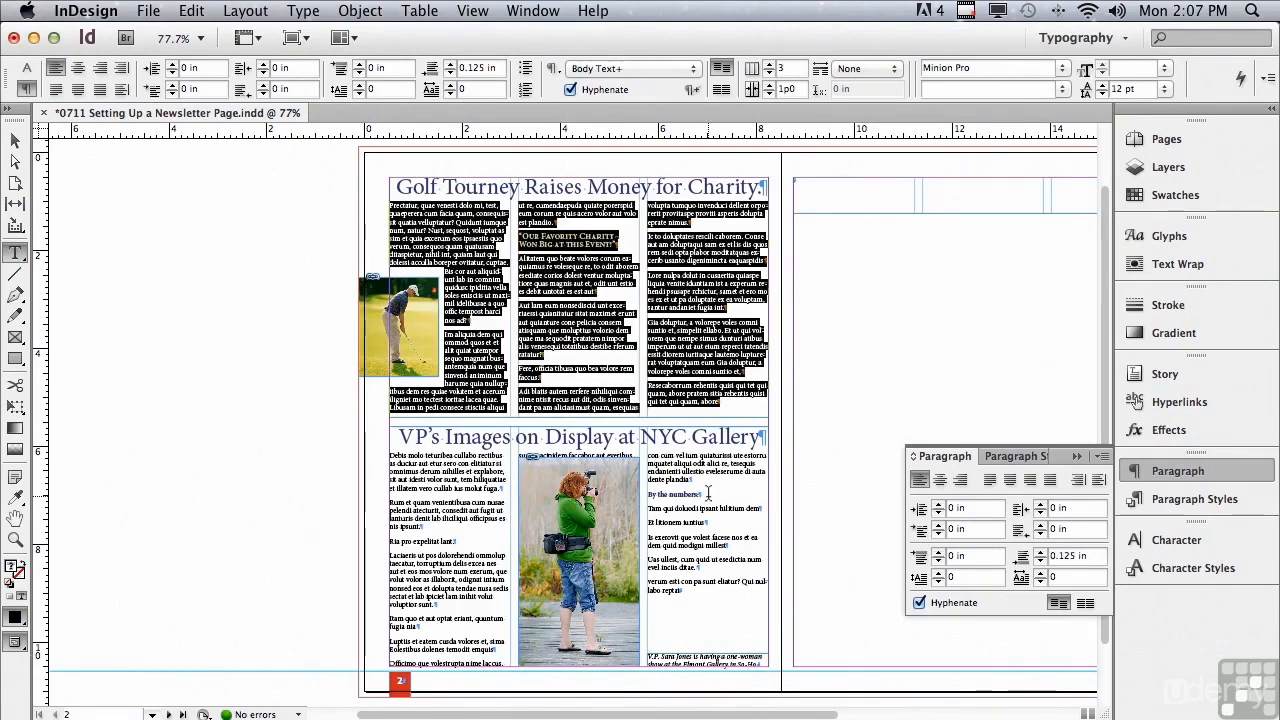
pyautogui.click(1084, 605)
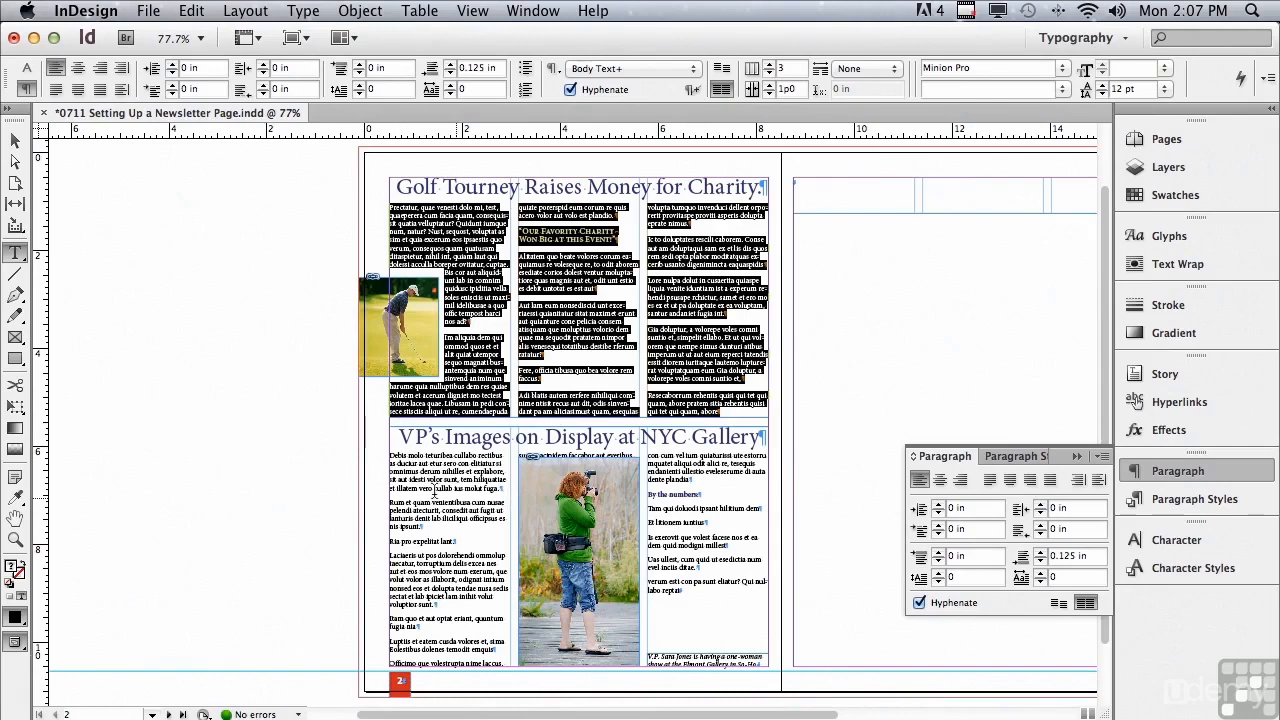
pyautogui.moveTo(390, 454); pyautogui.dragTo(706, 596)
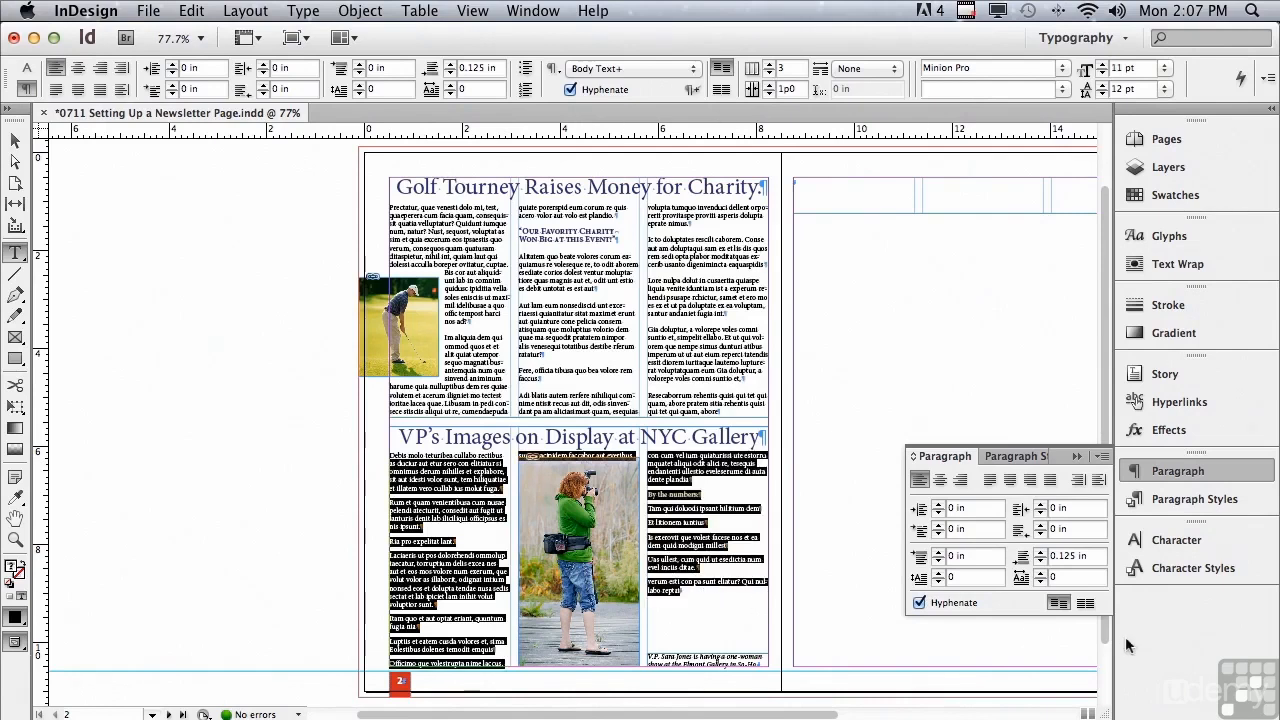
pyautogui.click(1085, 604)
pyautogui.click(165, 475)
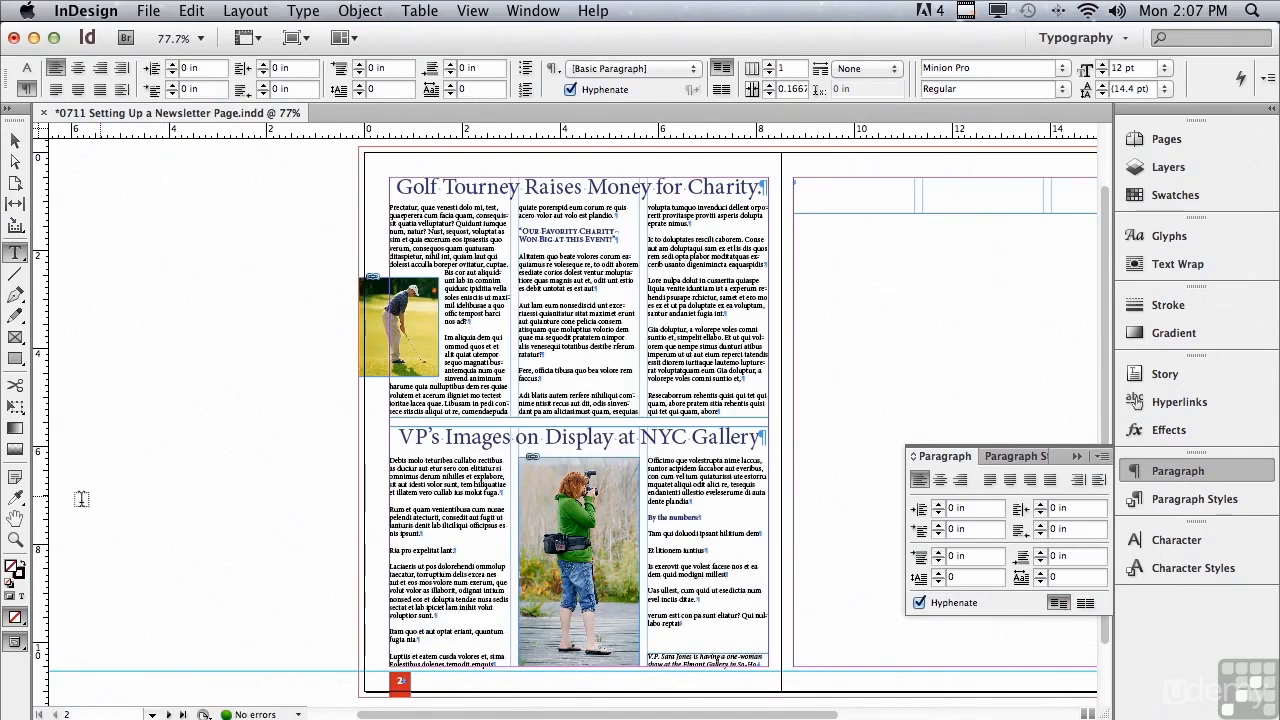
# - Center the quoted two-line subheading in the middle column of the golf story
pyautogui.click(15, 541)
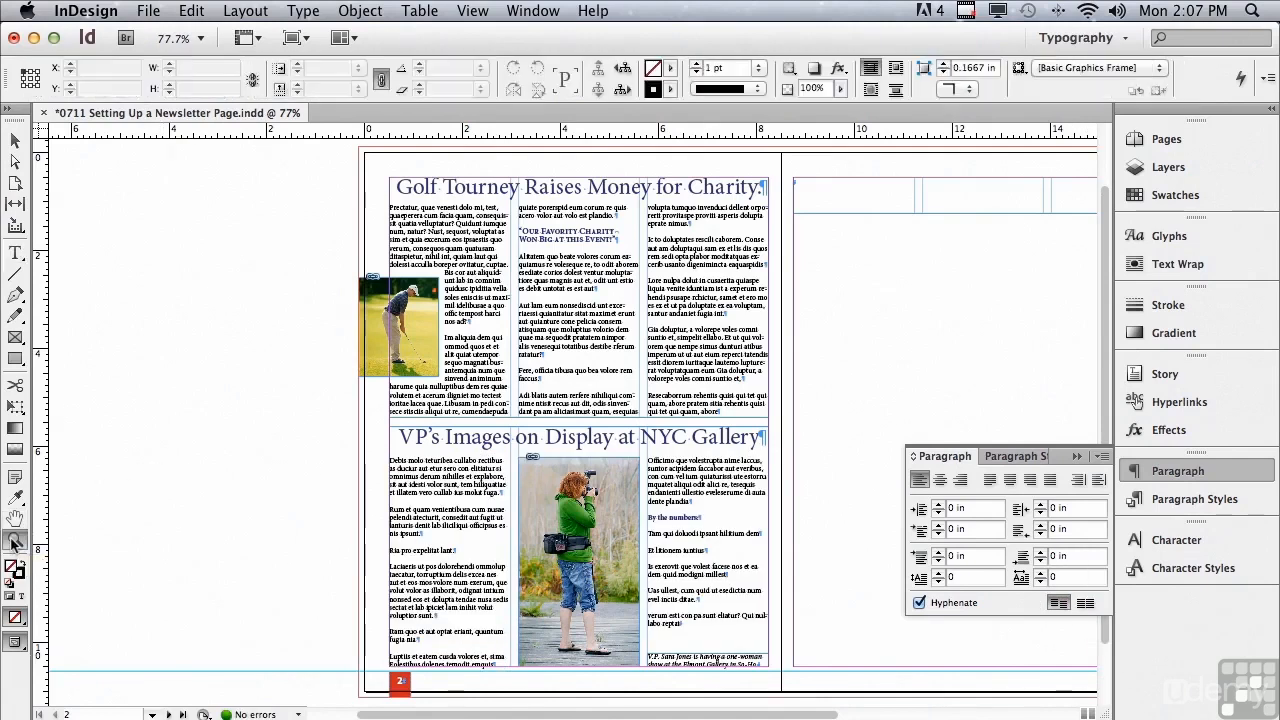
pyautogui.moveTo(349, 141); pyautogui.dragTo(794, 423)
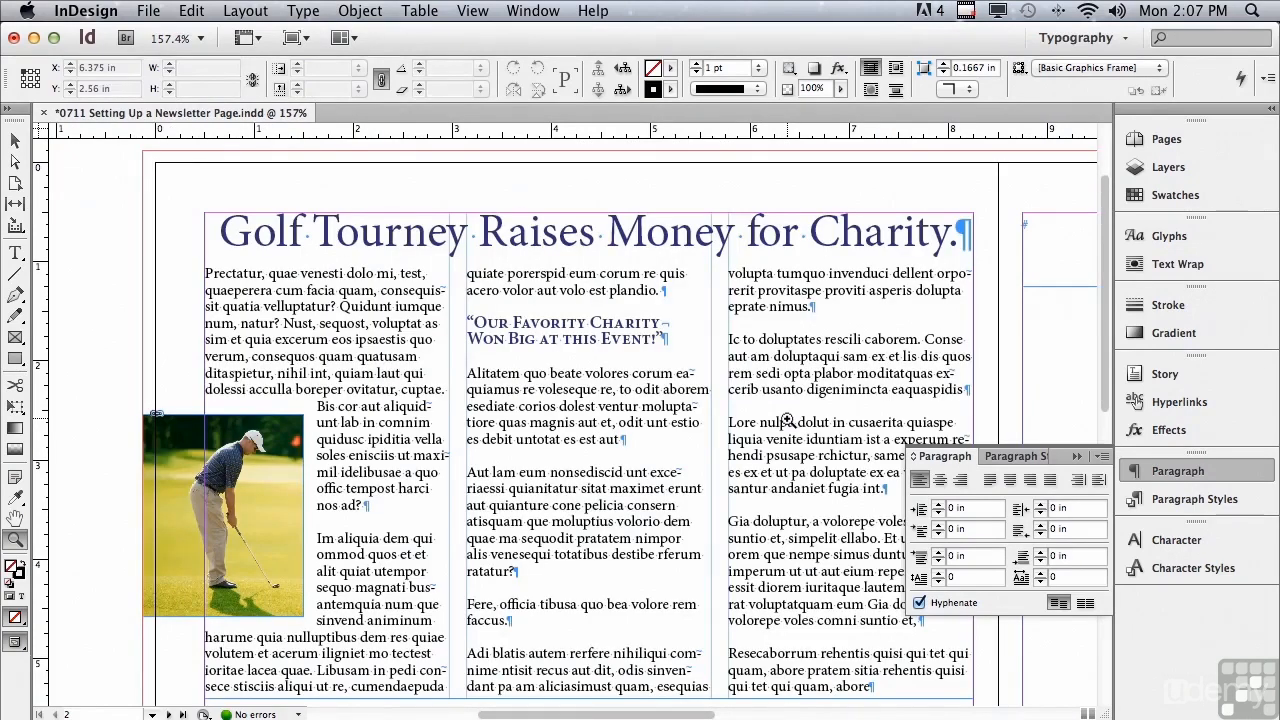
pyautogui.click(15, 253)
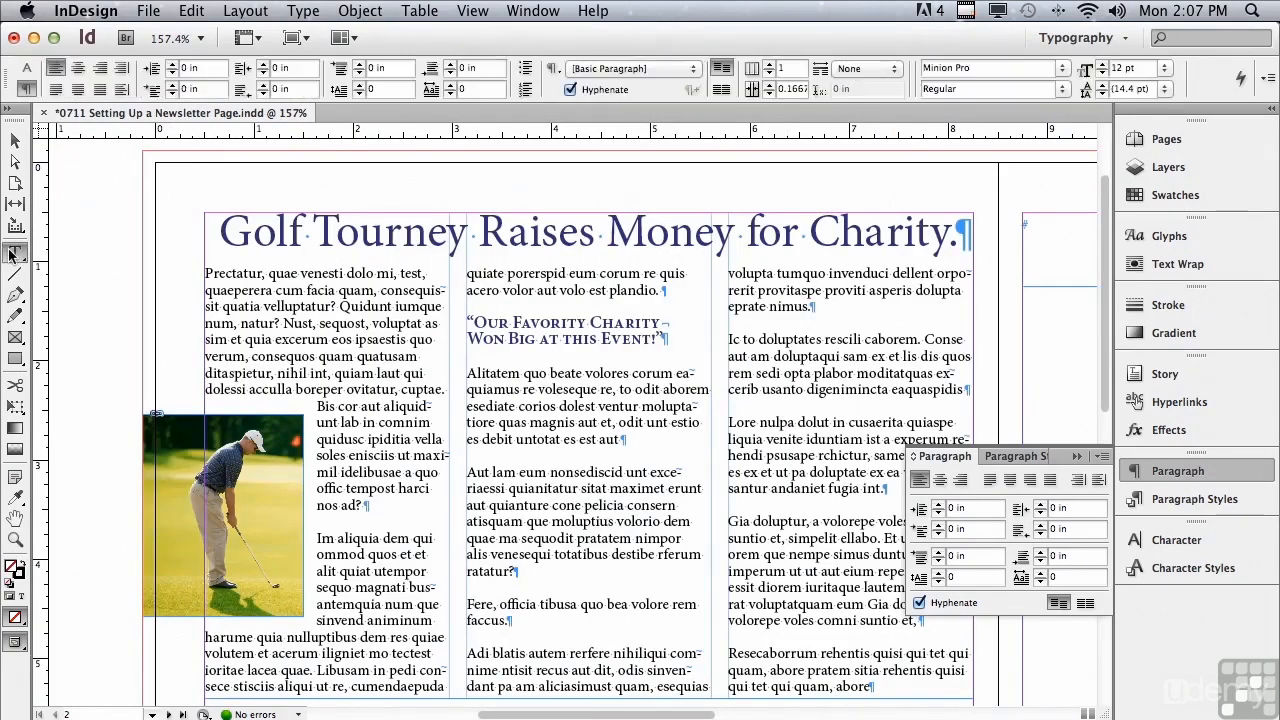
pyautogui.click(565, 322)
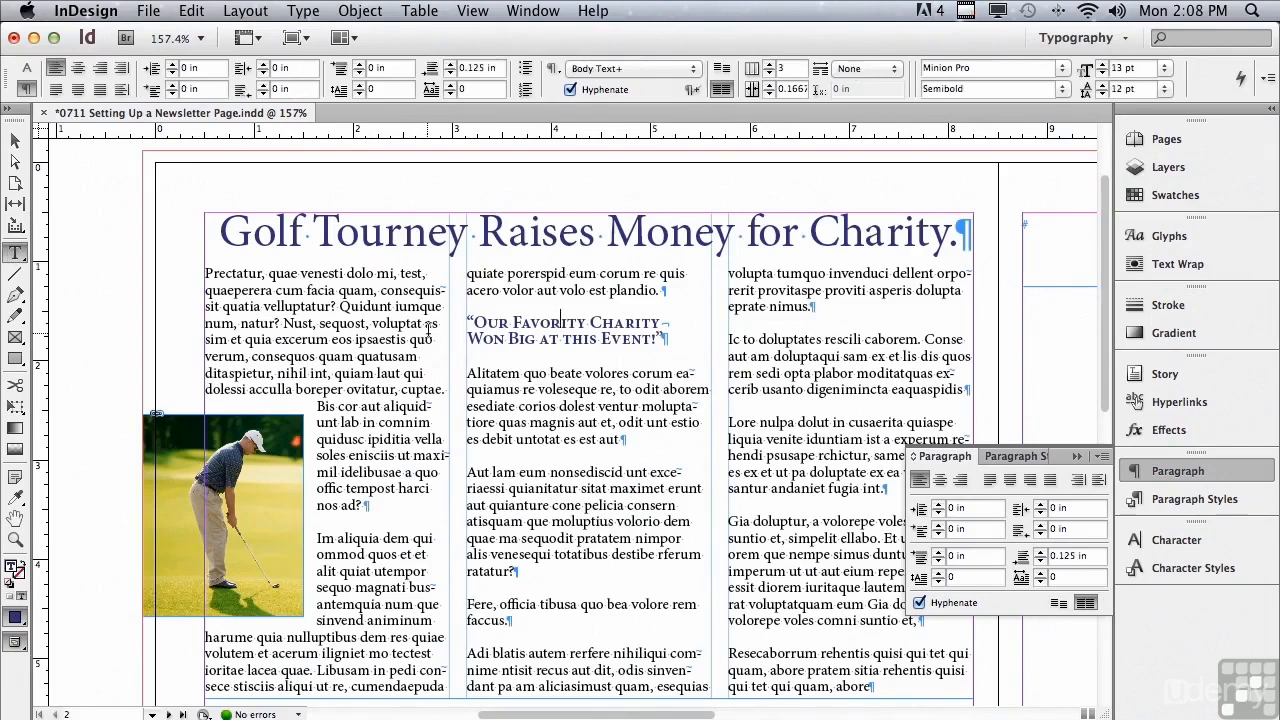
pyautogui.click(934, 479)
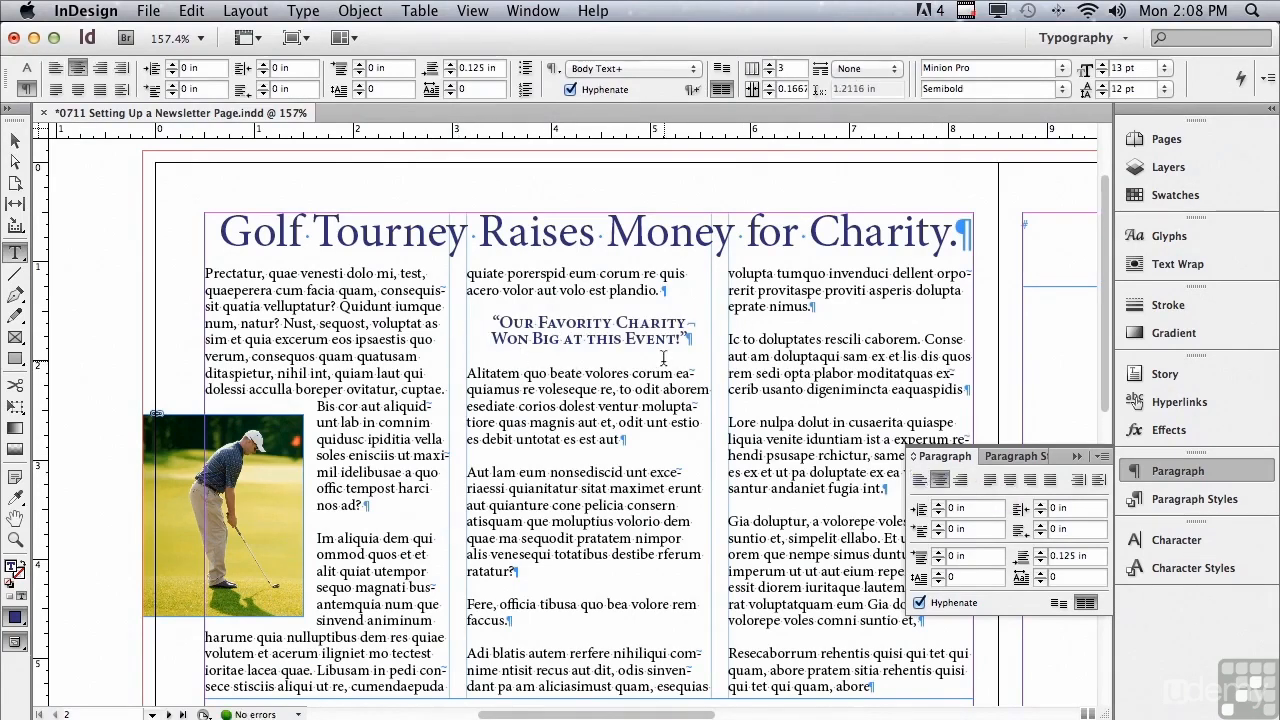
# - Turn on a paragraph rule above the quoted subheading in the golf story and set its offset to 0.1875 in
pyautogui.click(1101, 456)
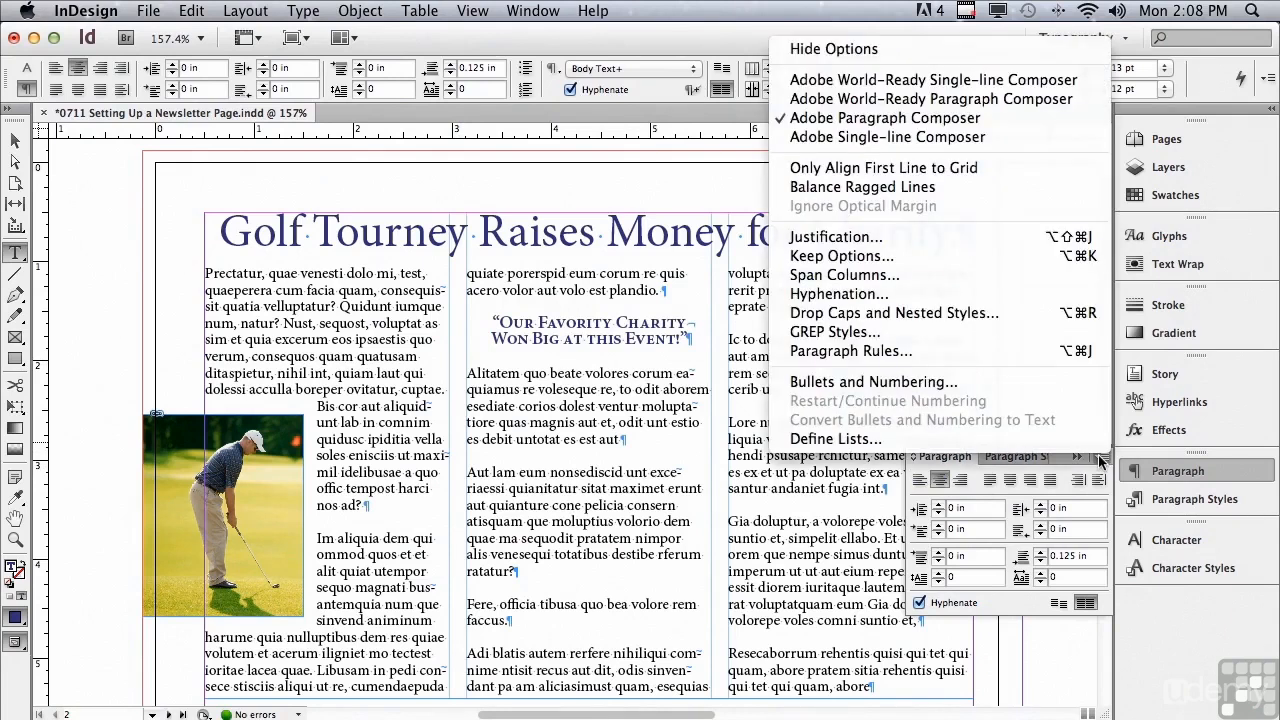
pyautogui.click(917, 351)
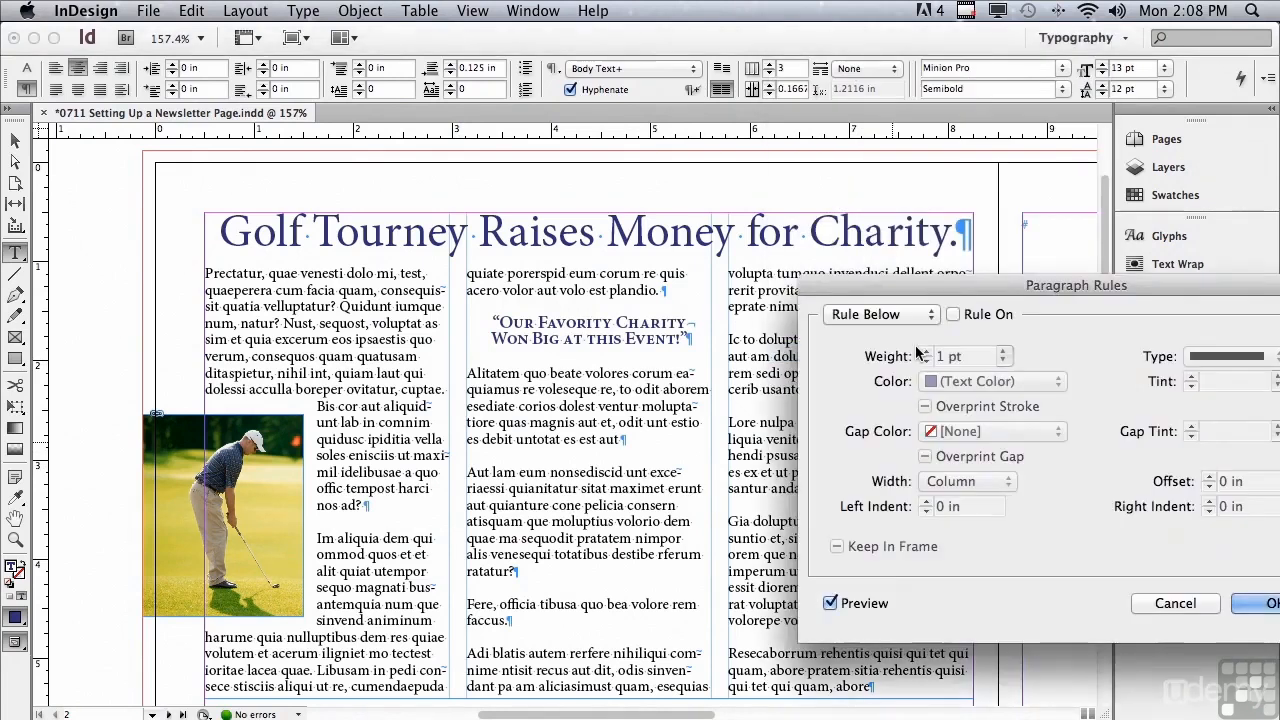
pyautogui.click(872, 314)
pyautogui.click(871, 295)
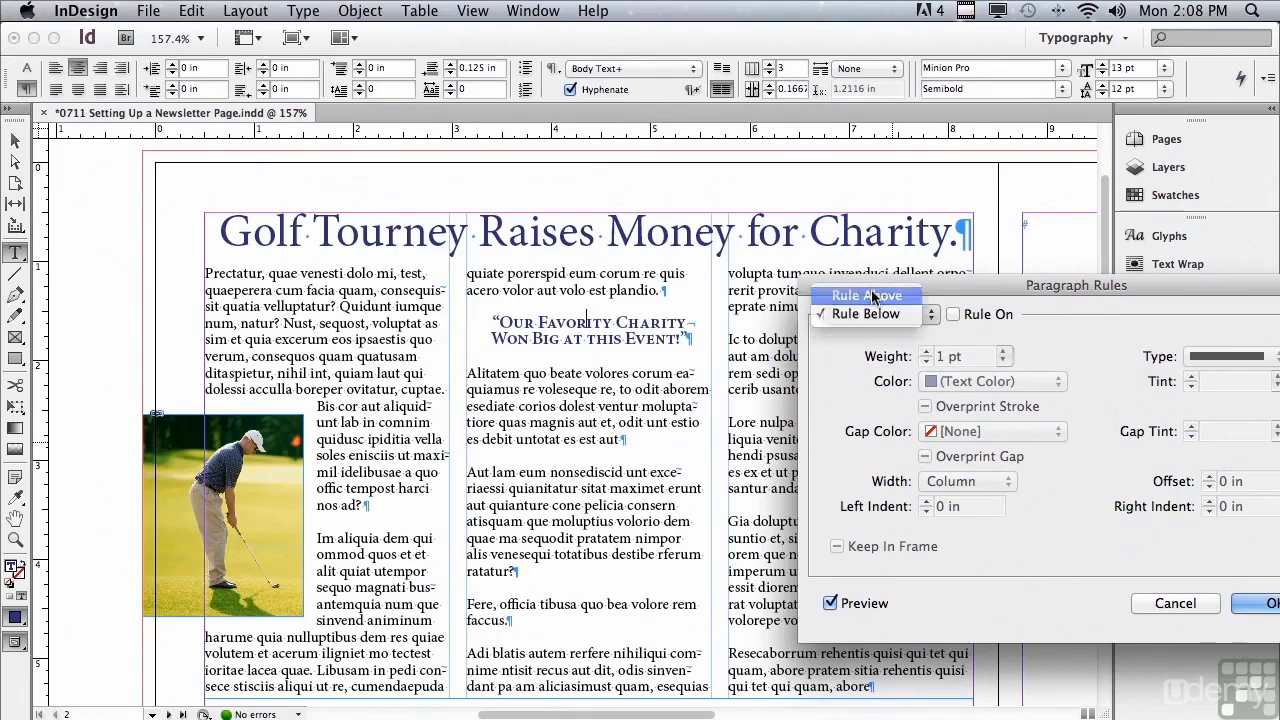
pyautogui.click(953, 315)
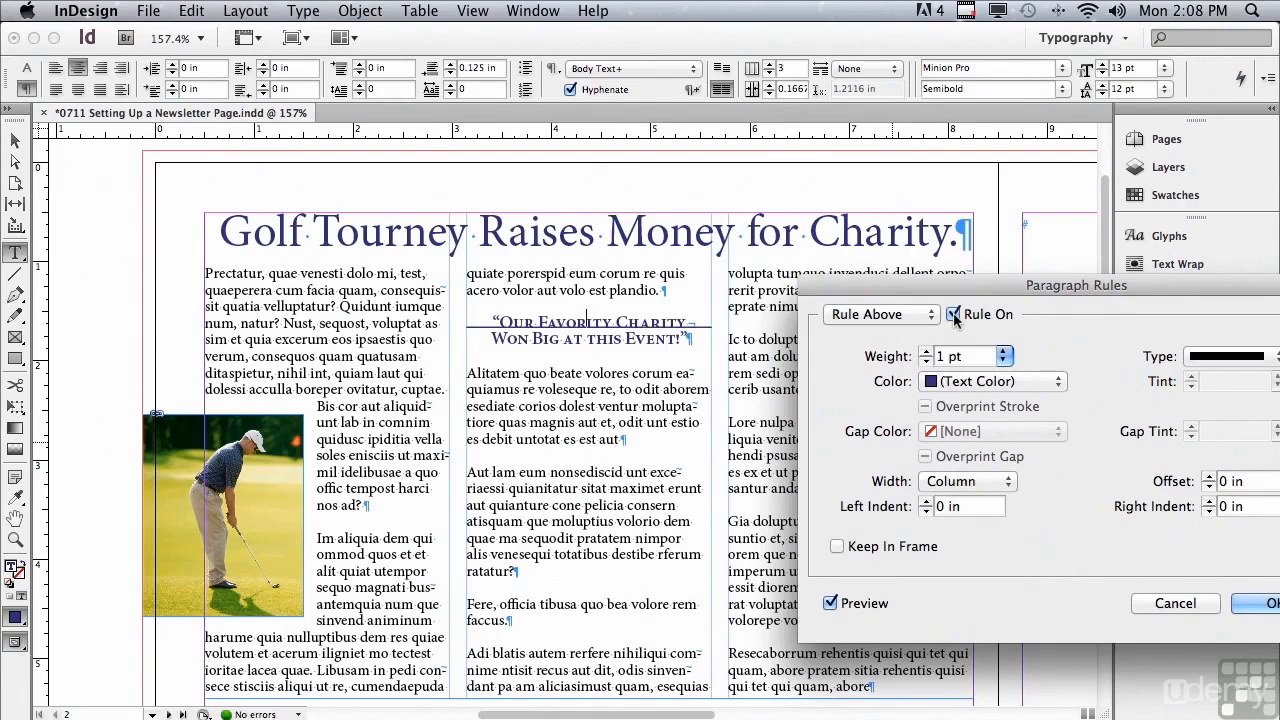
pyautogui.click(829, 604)
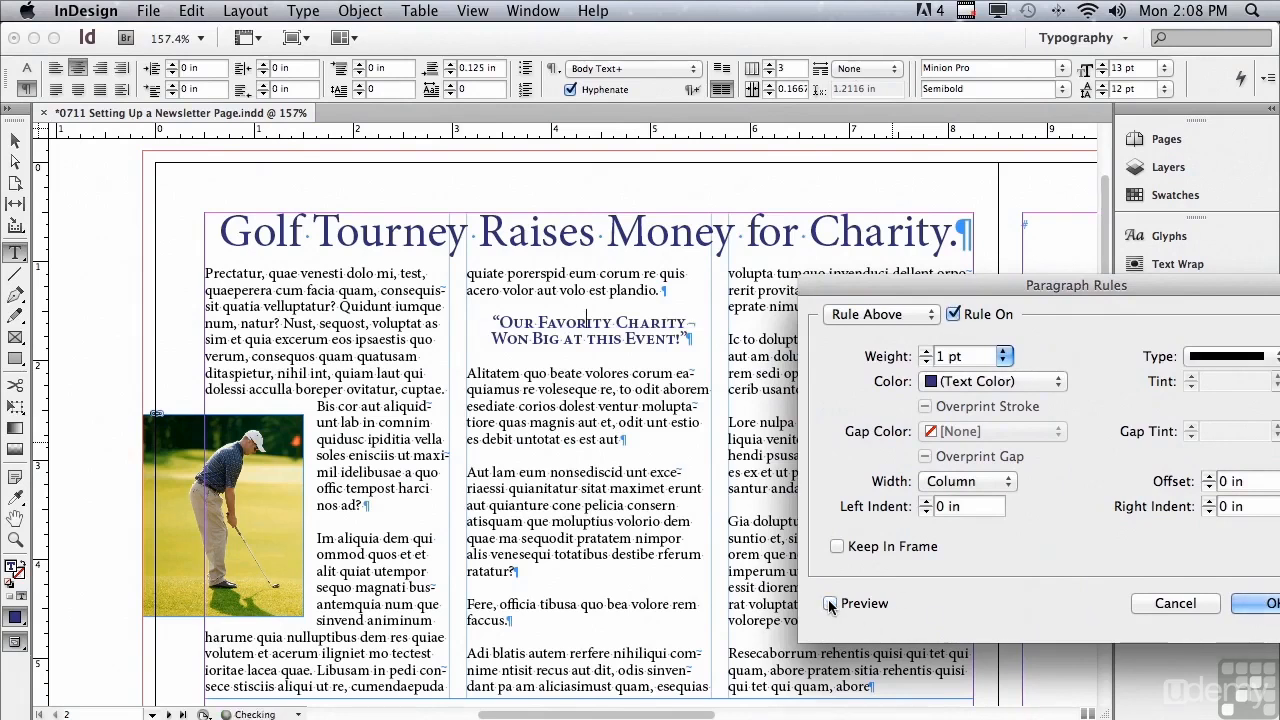
pyautogui.click(829, 604)
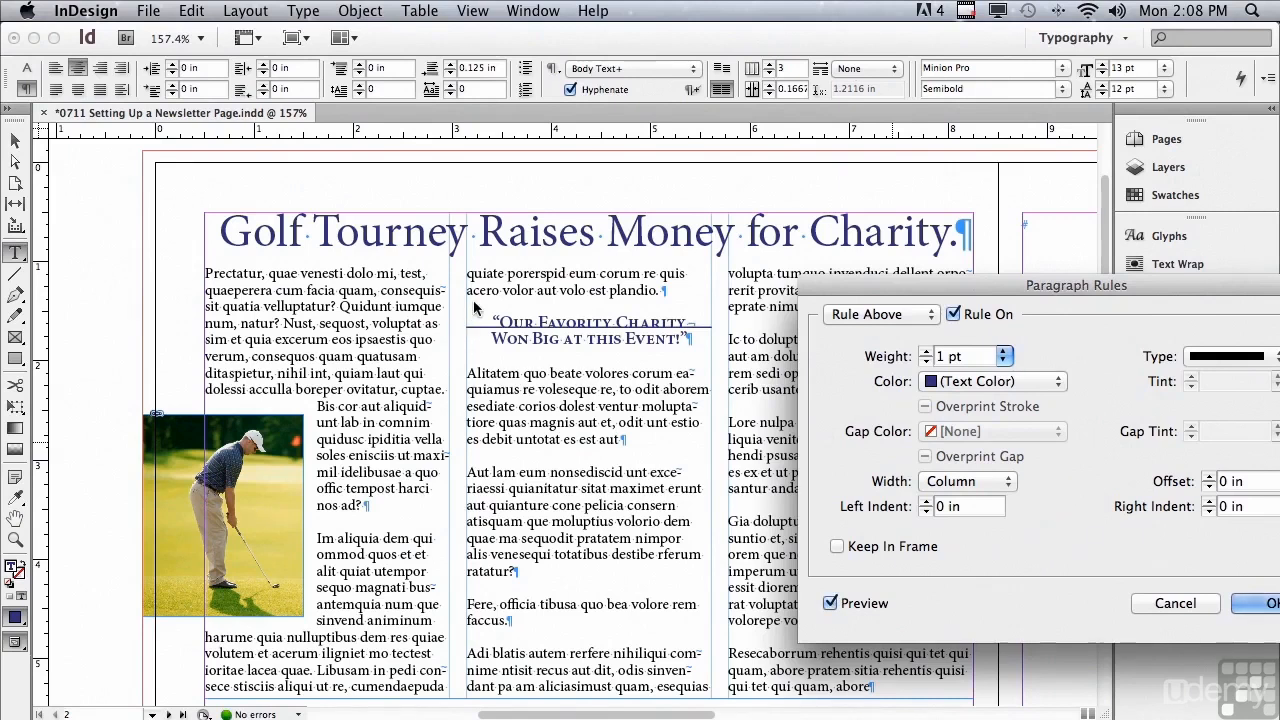
pyautogui.moveTo(954, 289); pyautogui.dragTo(883, 305)
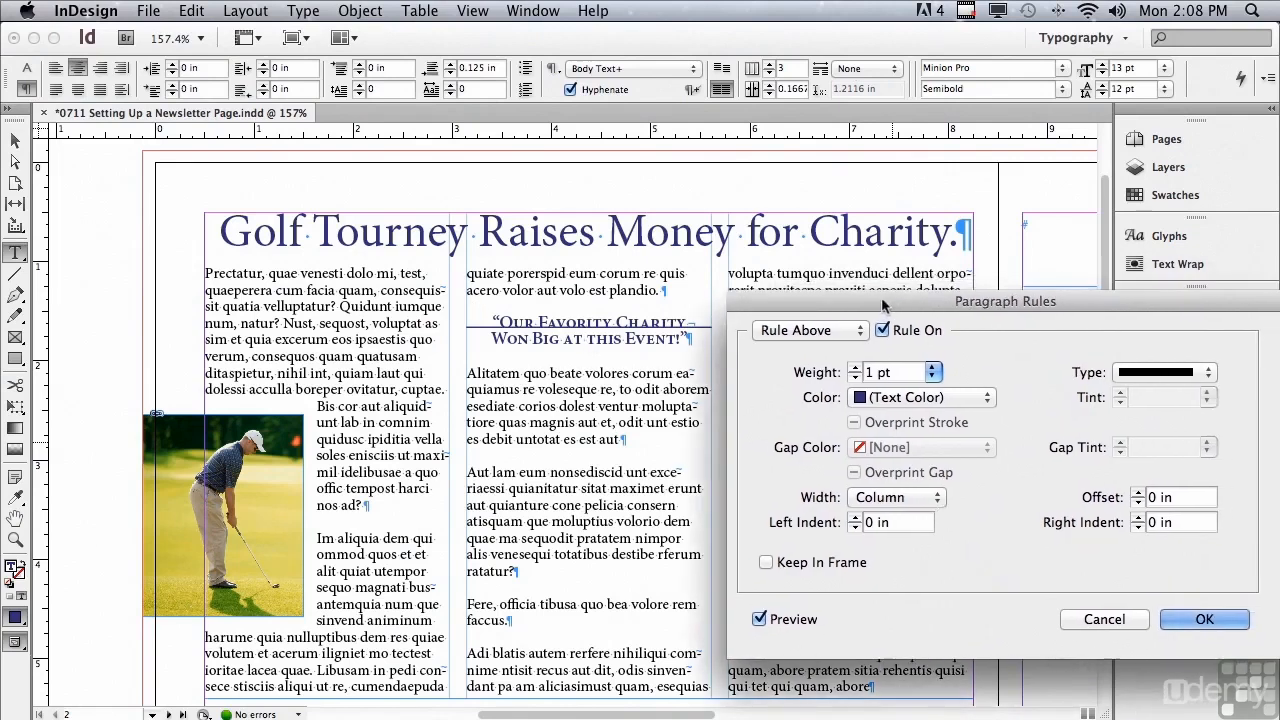
pyautogui.click(1137, 493)
pyautogui.click(1137, 493)
pyautogui.click(1137, 493)
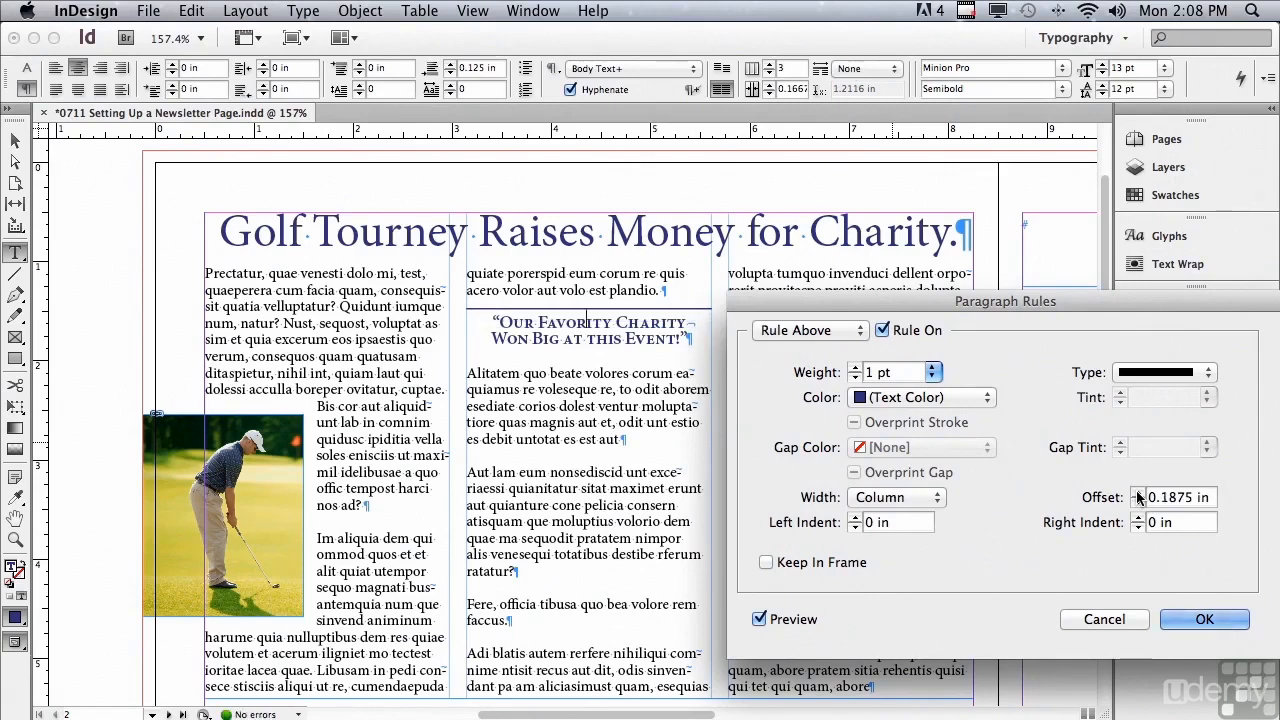
# - Turn on a paragraph rule below the same subheading with an offset of 0.0625 in and apply the paragraph rules
pyautogui.click(826, 334)
pyautogui.click(815, 350)
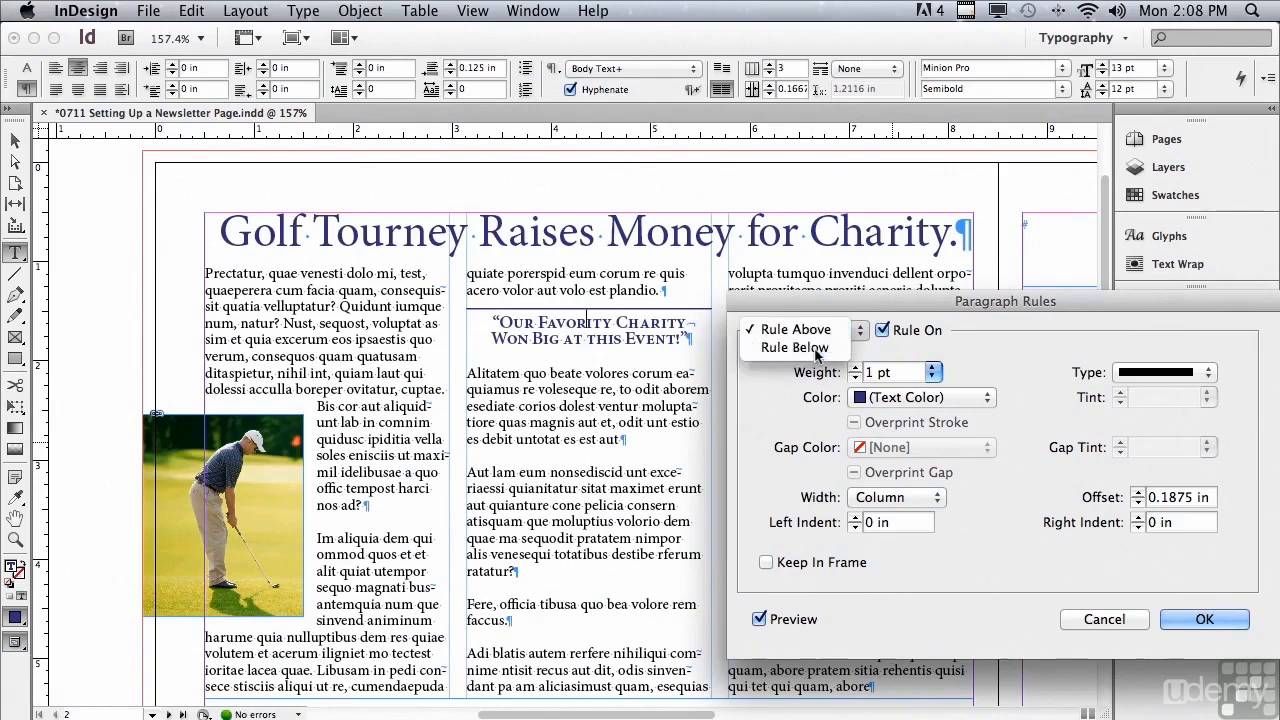
pyautogui.click(880, 330)
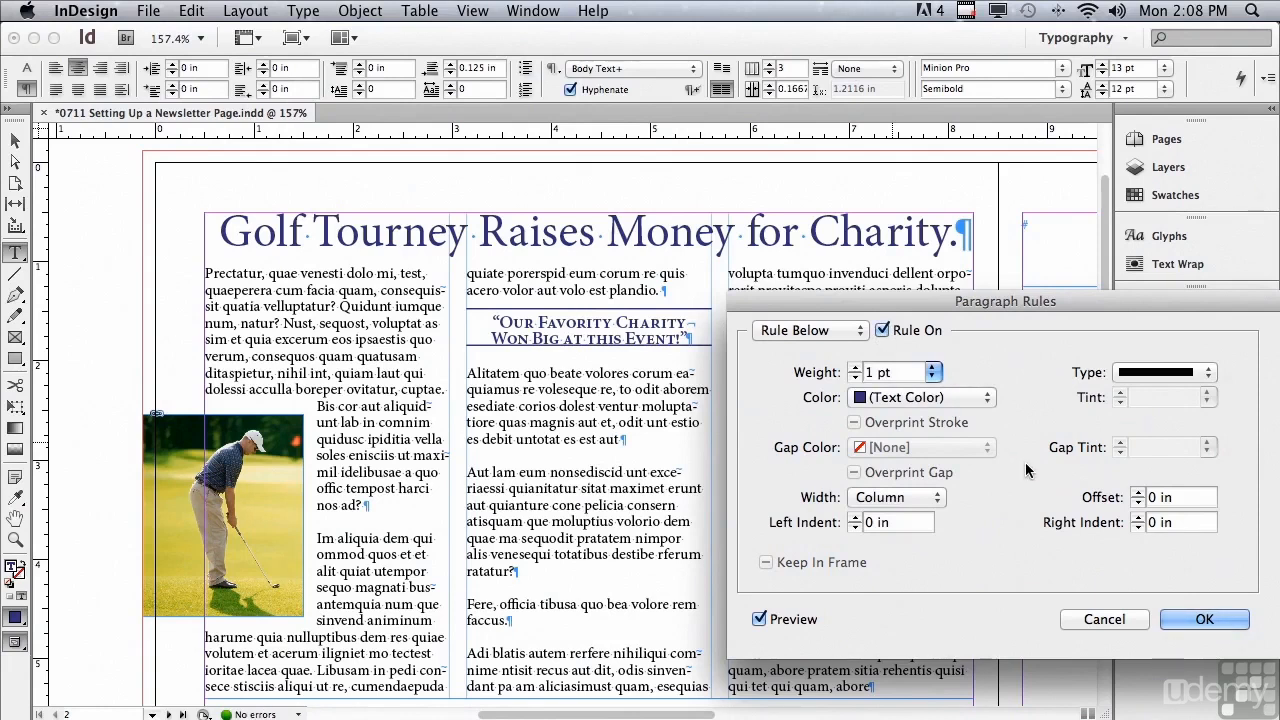
pyautogui.click(1138, 492)
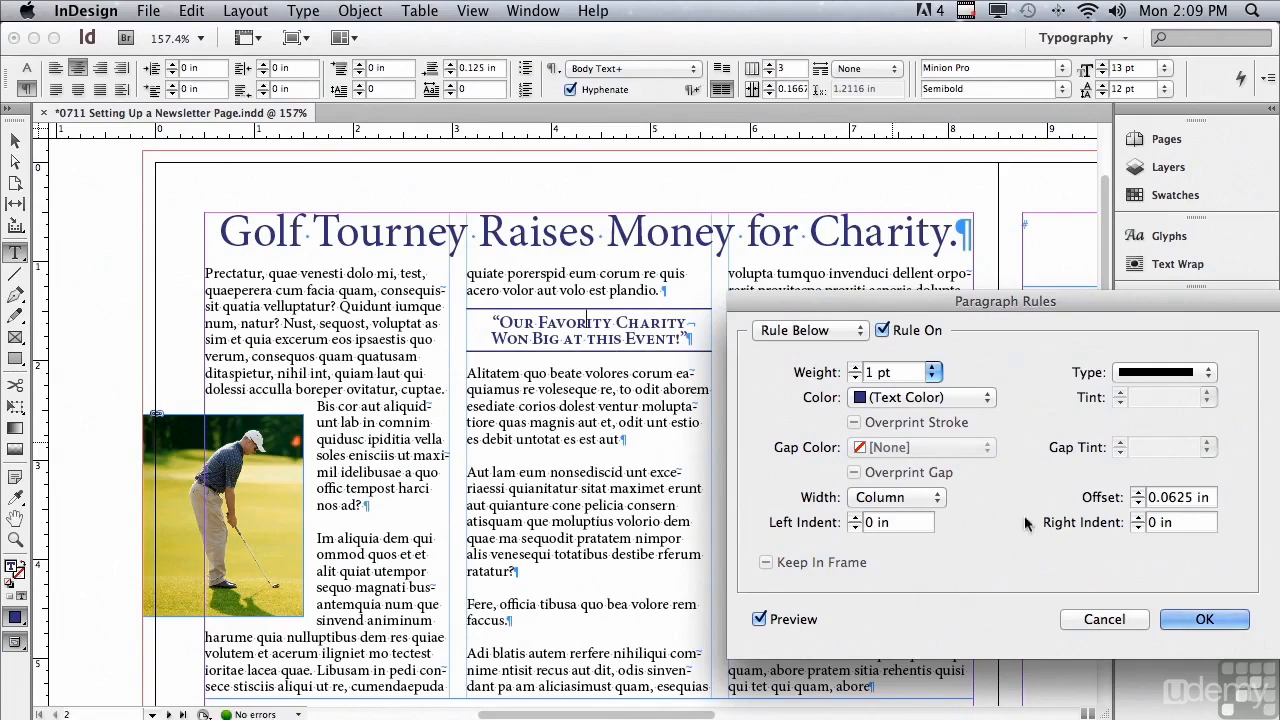
pyautogui.click(1180, 620)
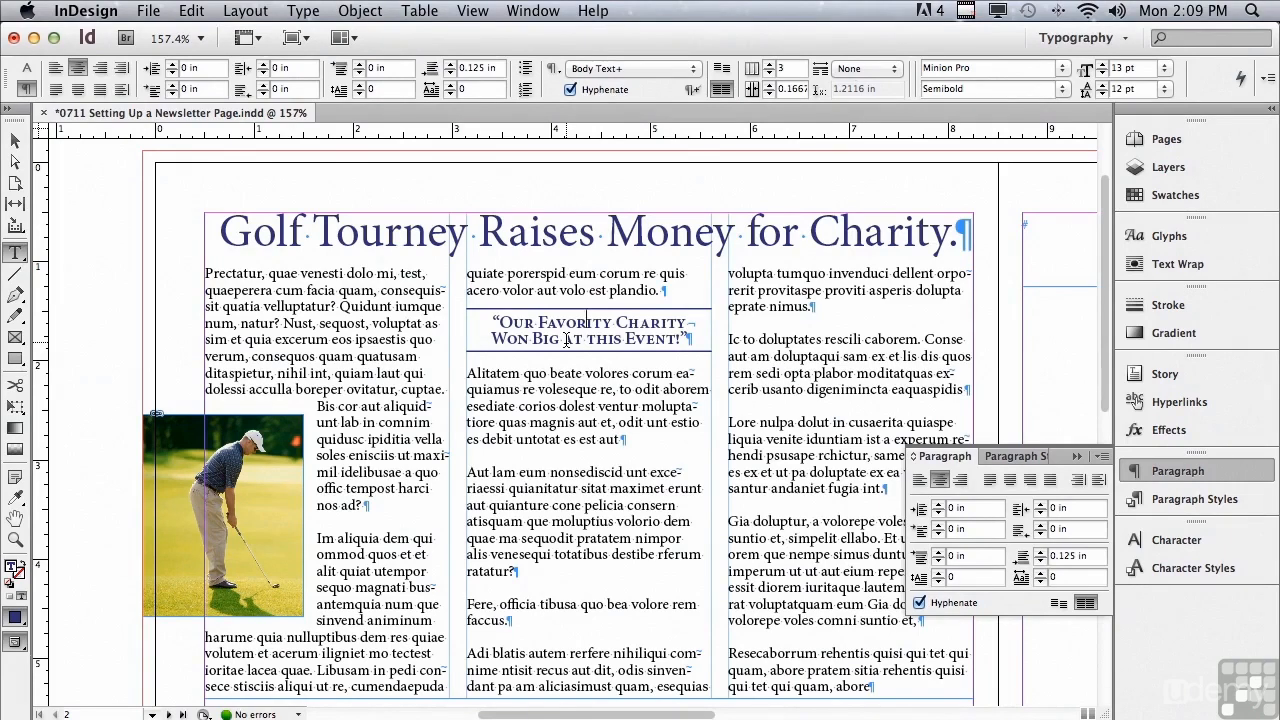
# - Copy the quoted subheading's formatting with the Eyedropper tool onto the "Ria pro expelitat lant." line in the gallery story
pyautogui.moveTo(478, 314); pyautogui.dragTo(714, 347)
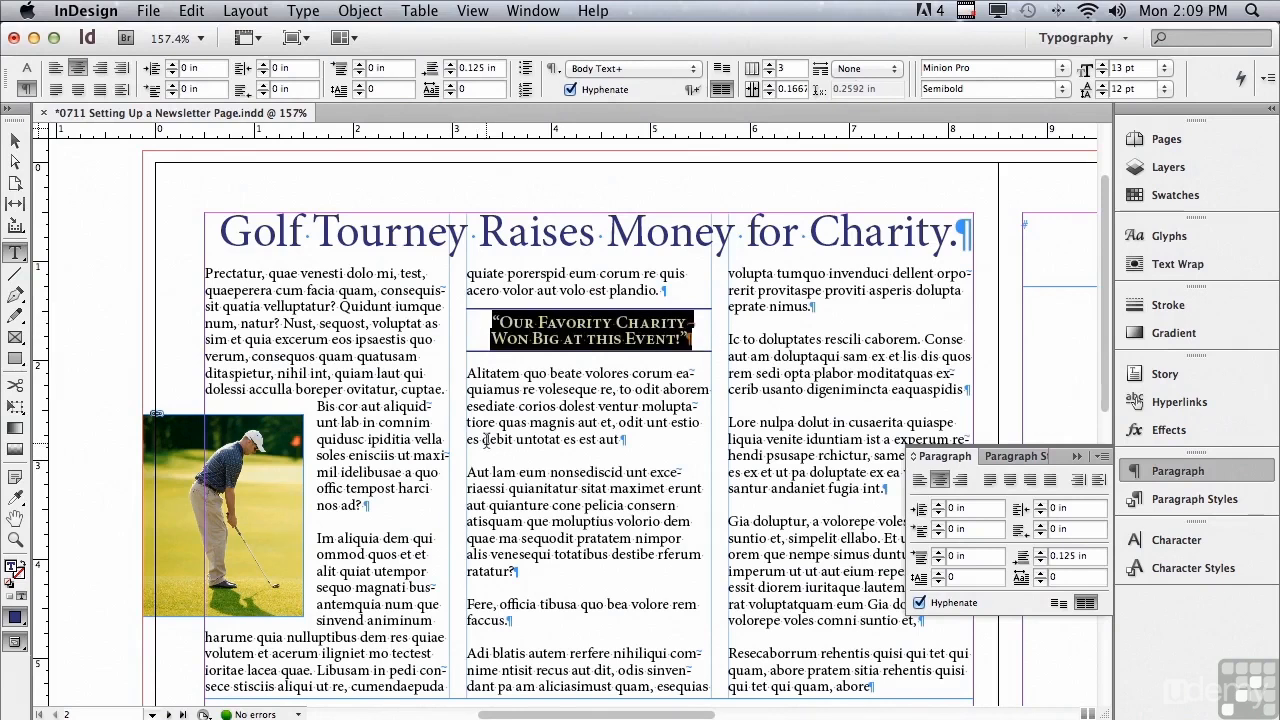
pyautogui.click(9, 499)
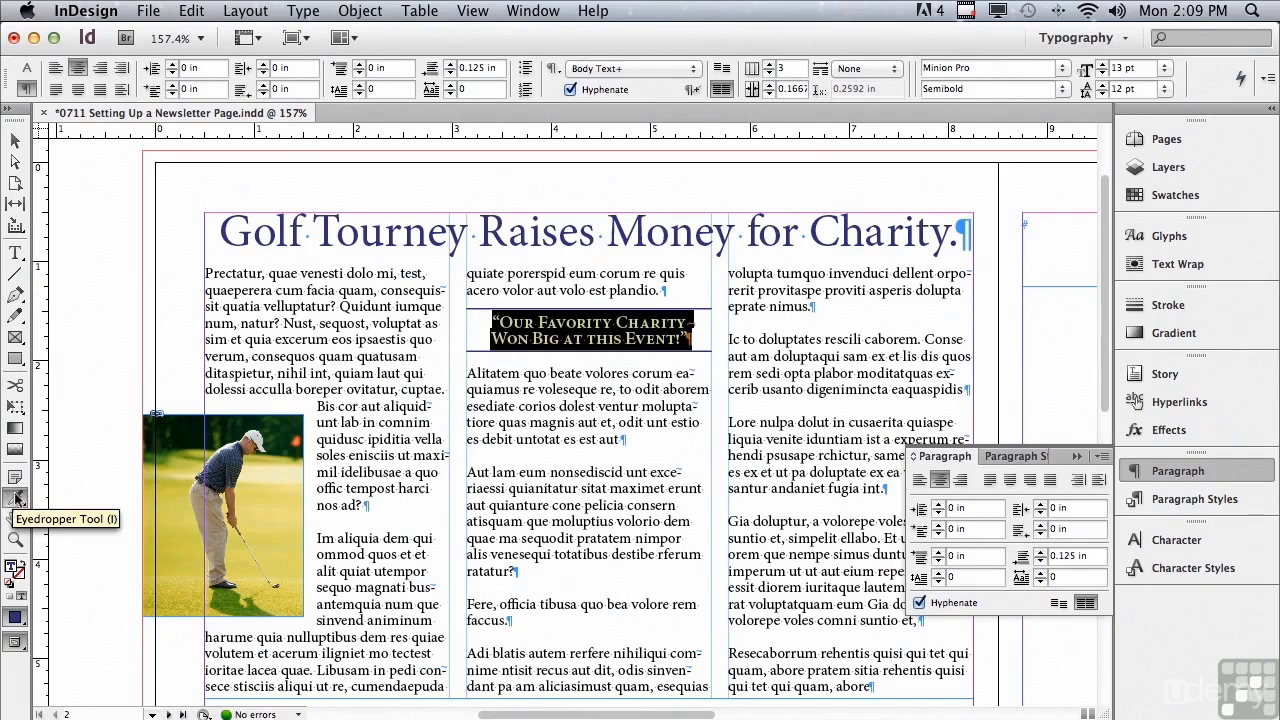
pyautogui.click(541, 324)
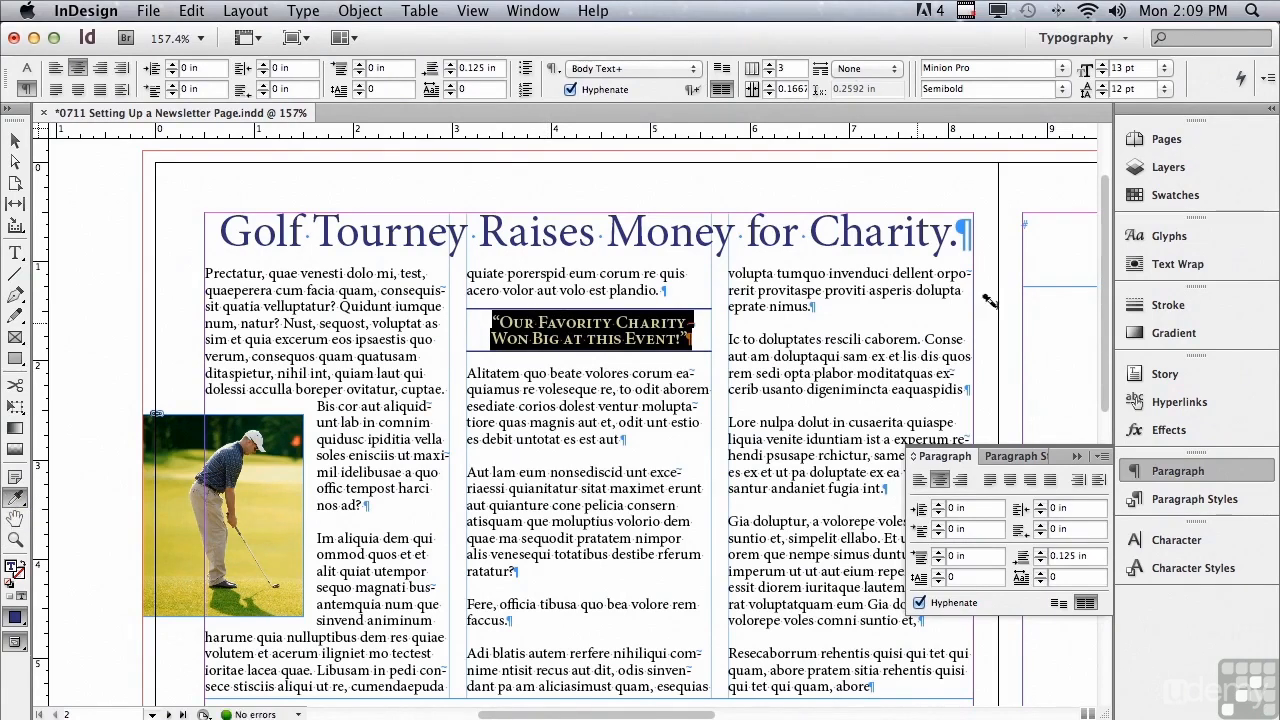
pyautogui.scroll(-5, 1102, 294)
pyautogui.scroll(-4, 1090, 407)
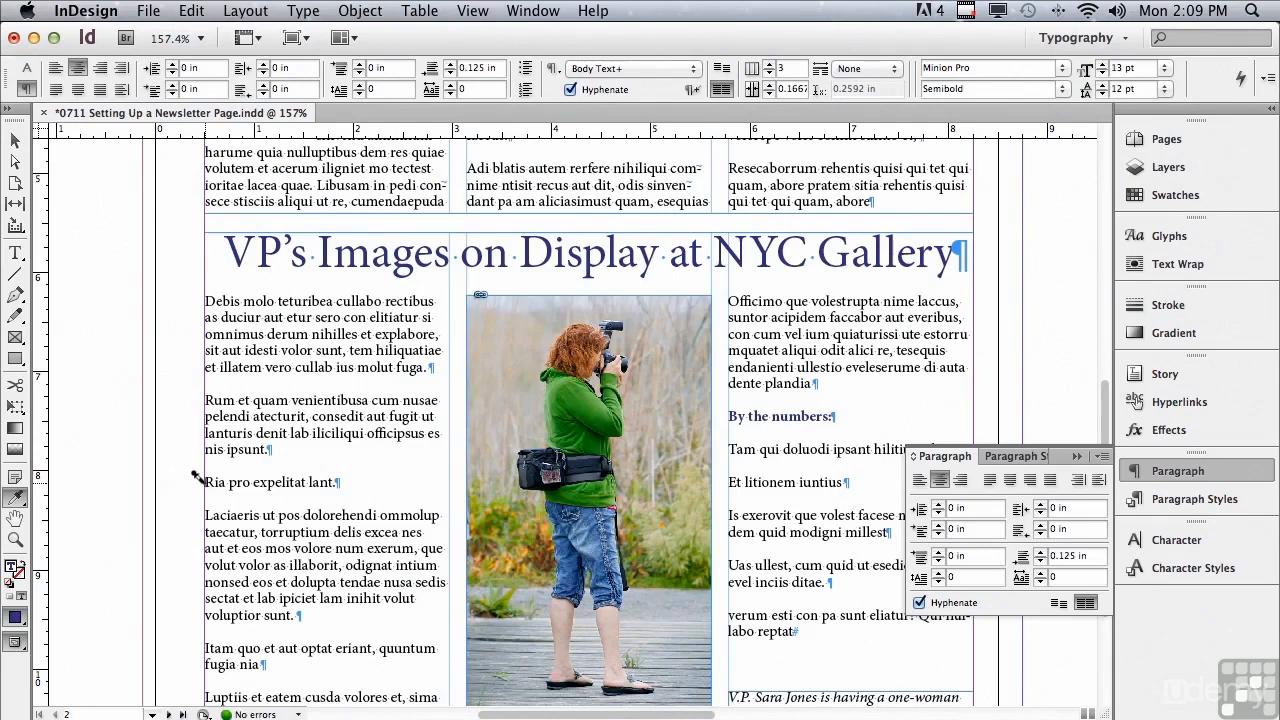
pyautogui.moveTo(200, 480); pyautogui.dragTo(342, 481)
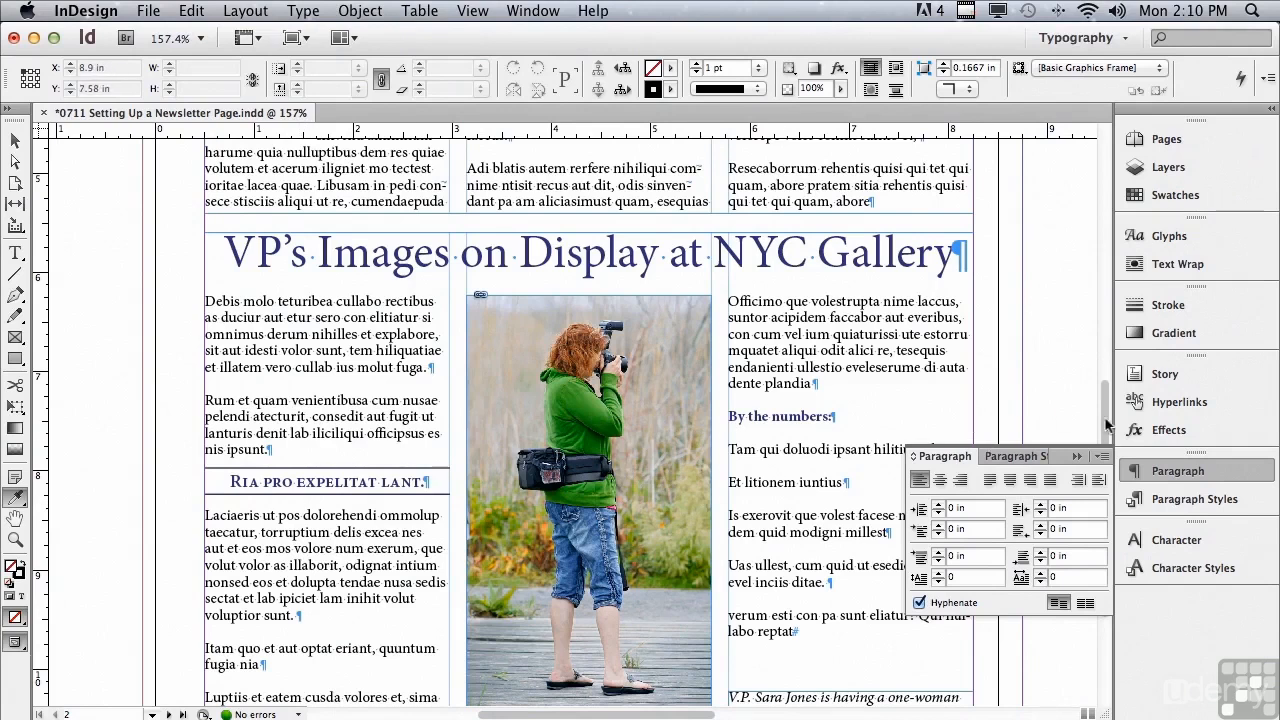
# - Turn the five paragraphs under "By the numbers:" in the gallery story into a numbered list
pyautogui.scroll(-2, 1107, 425)
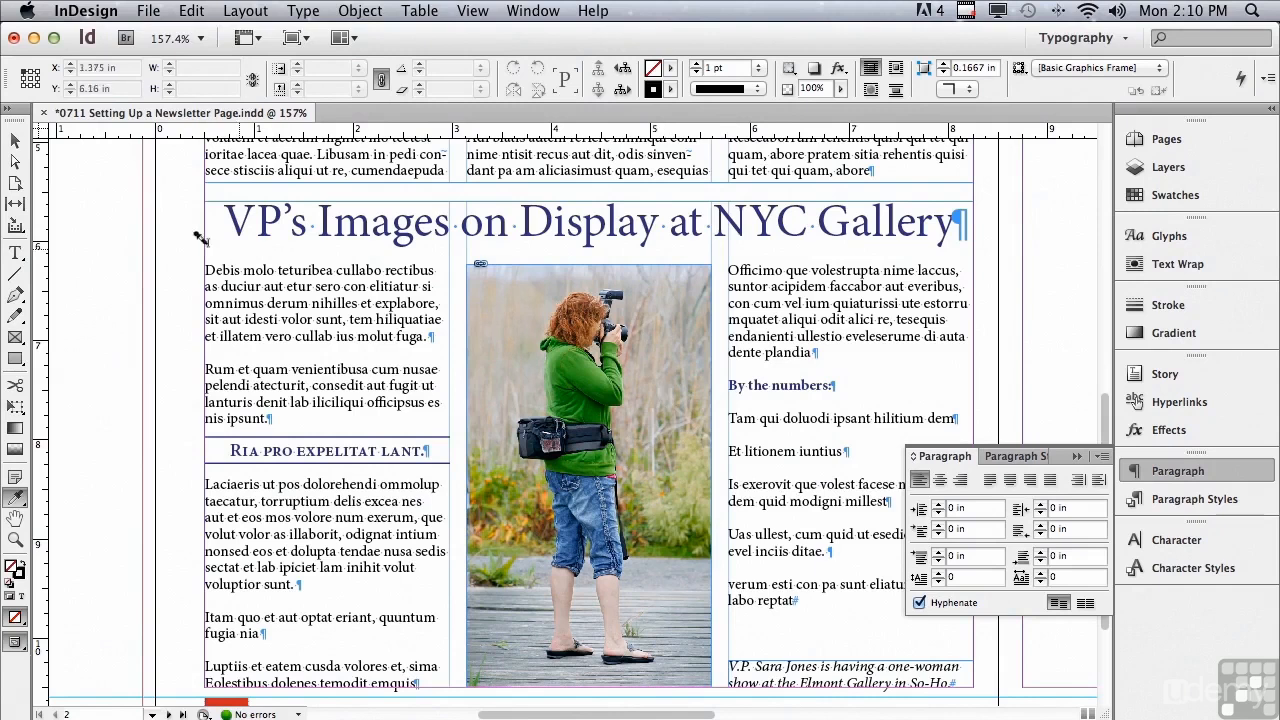
pyautogui.click(17, 255)
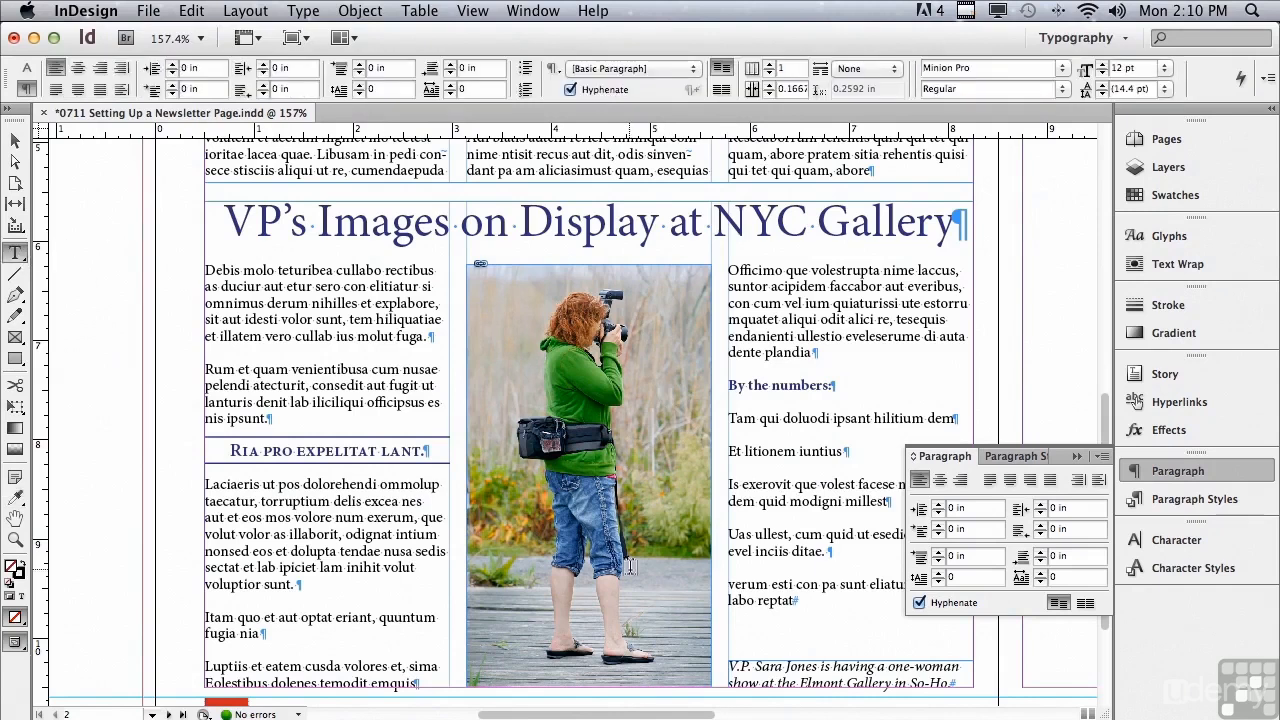
pyautogui.moveTo(639, 716); pyautogui.dragTo(671, 716)
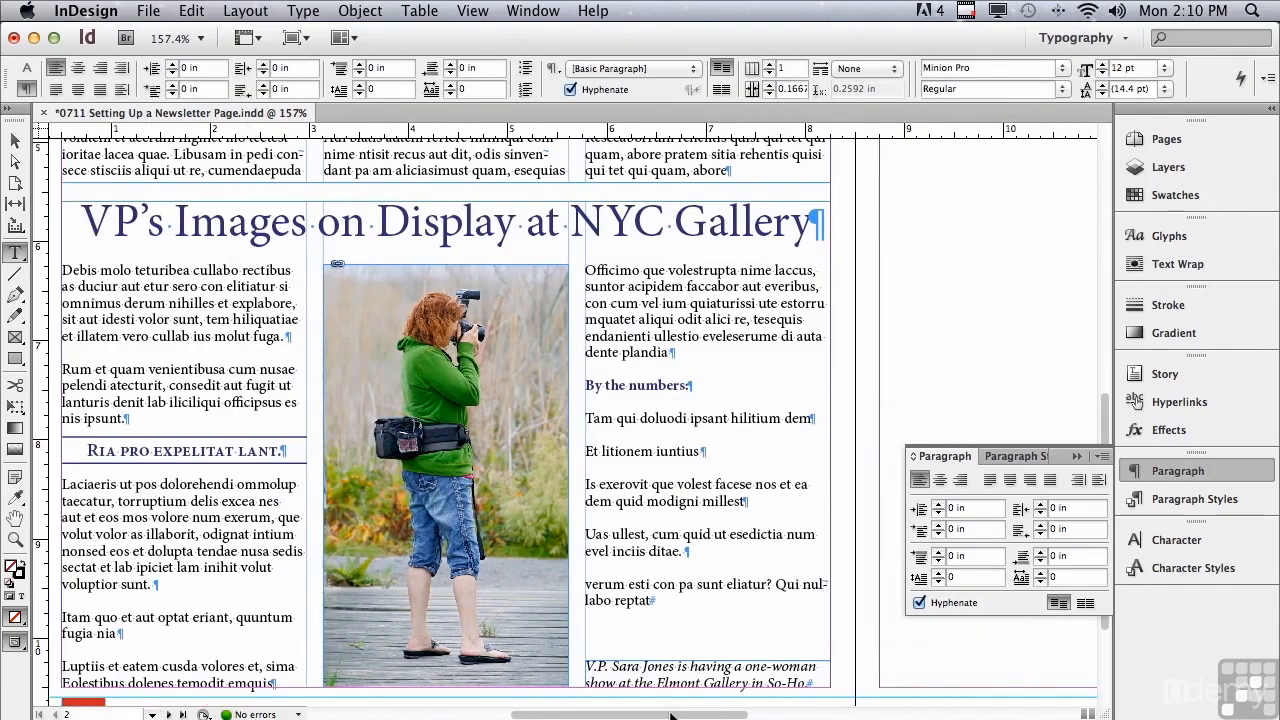
pyautogui.moveTo(586, 418); pyautogui.dragTo(708, 604)
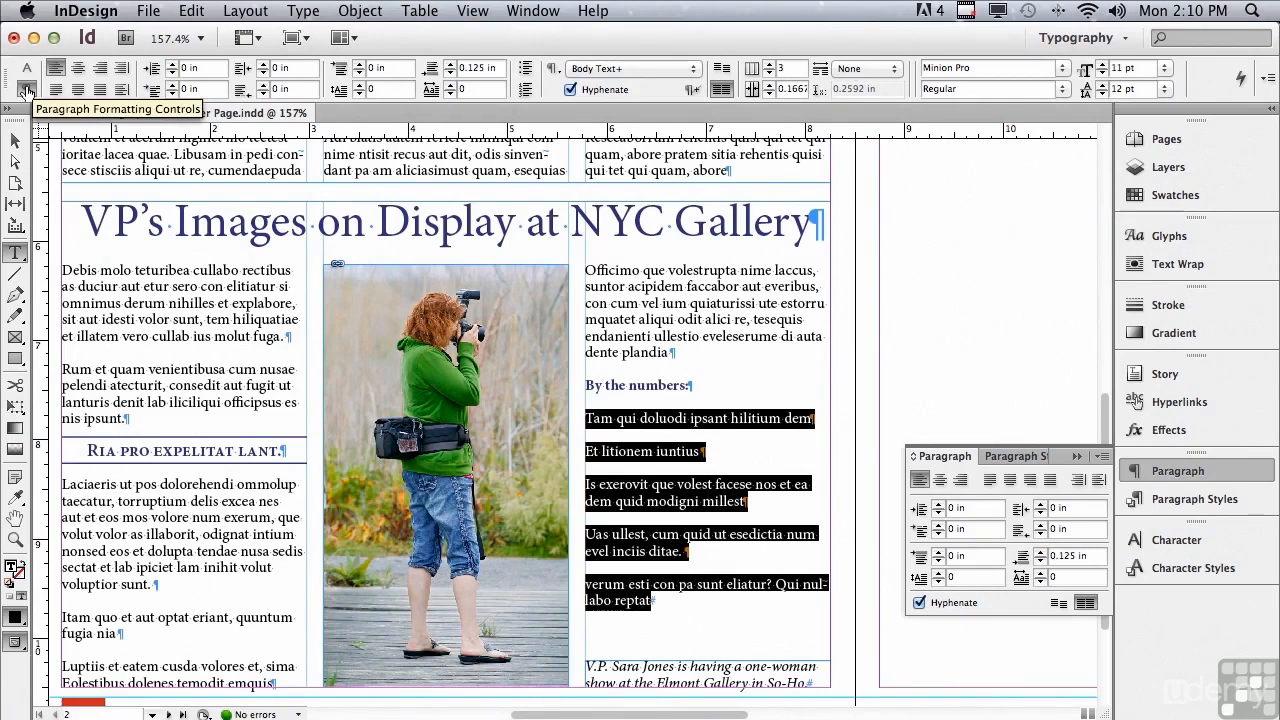
pyautogui.click(522, 91)
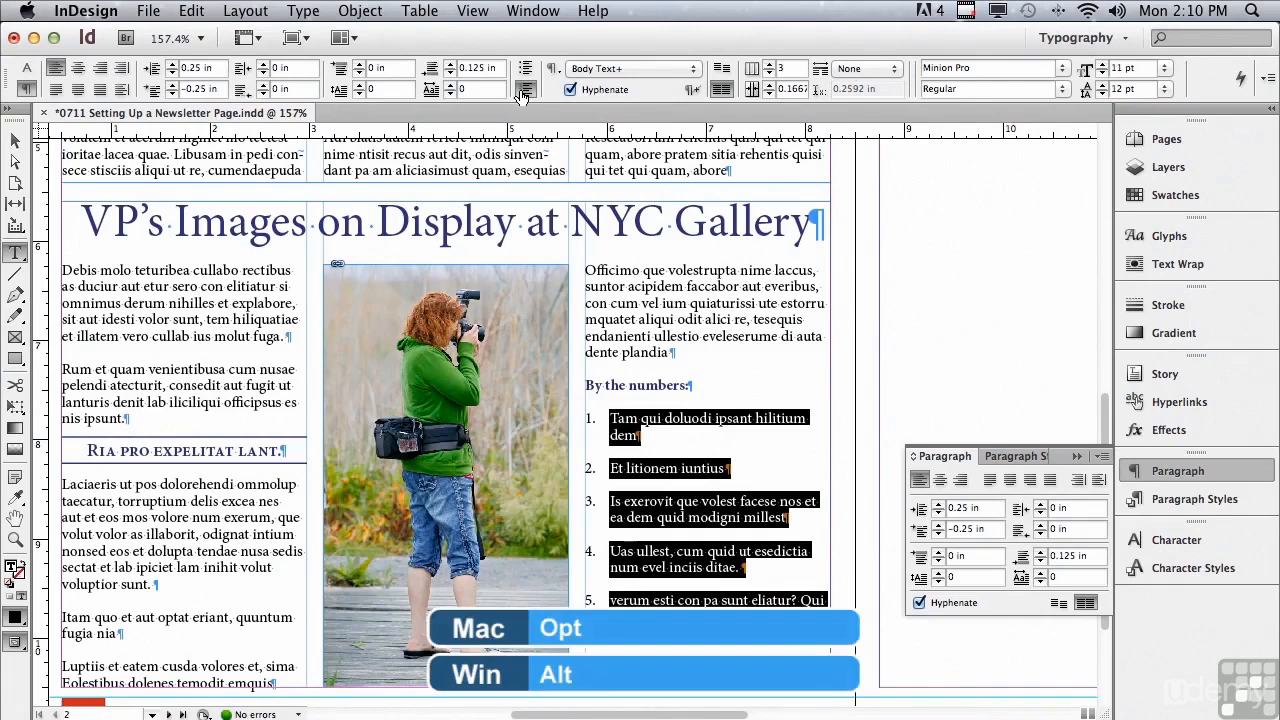
# - Give the list numbers the Bold Purple Numbers character style, a 0.1875 in left indent and a -0.1875 in first line indent
pyautogui.keyDown('alt'); pyautogui.click(522, 92); pyautogui.keyUp('alt')
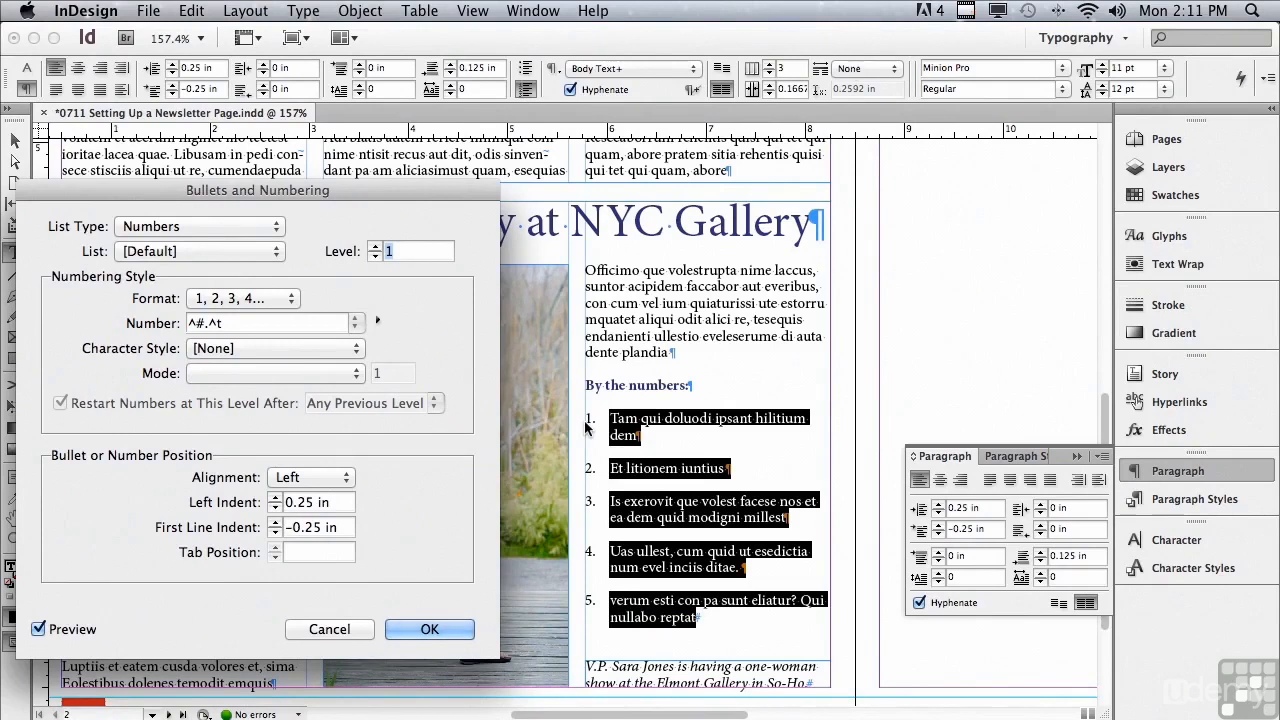
pyautogui.click(242, 350)
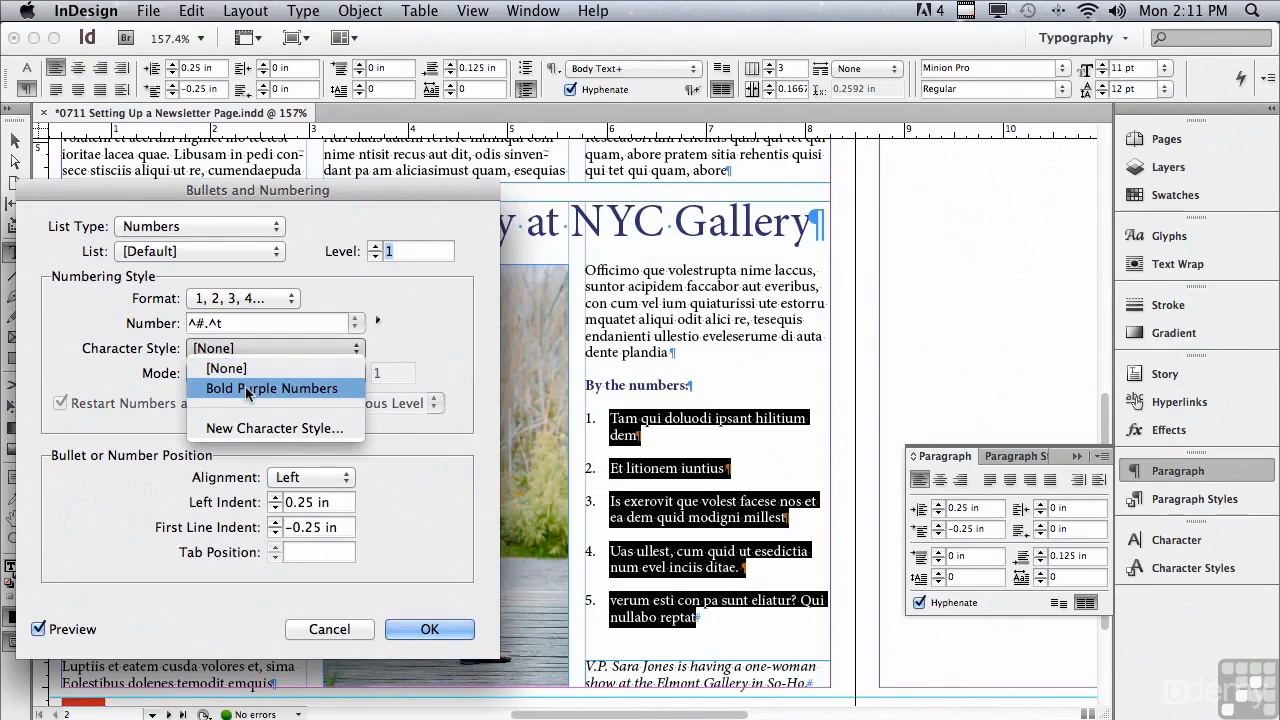
pyautogui.click(246, 390)
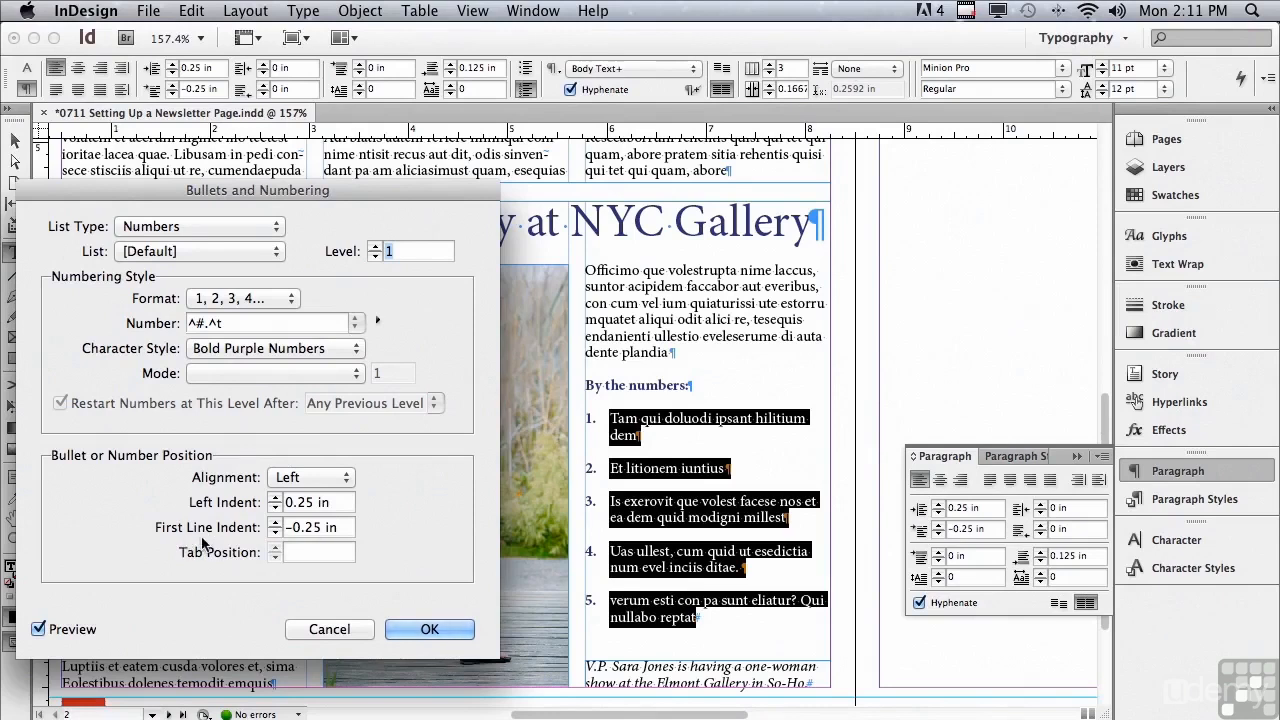
pyautogui.click(275, 523)
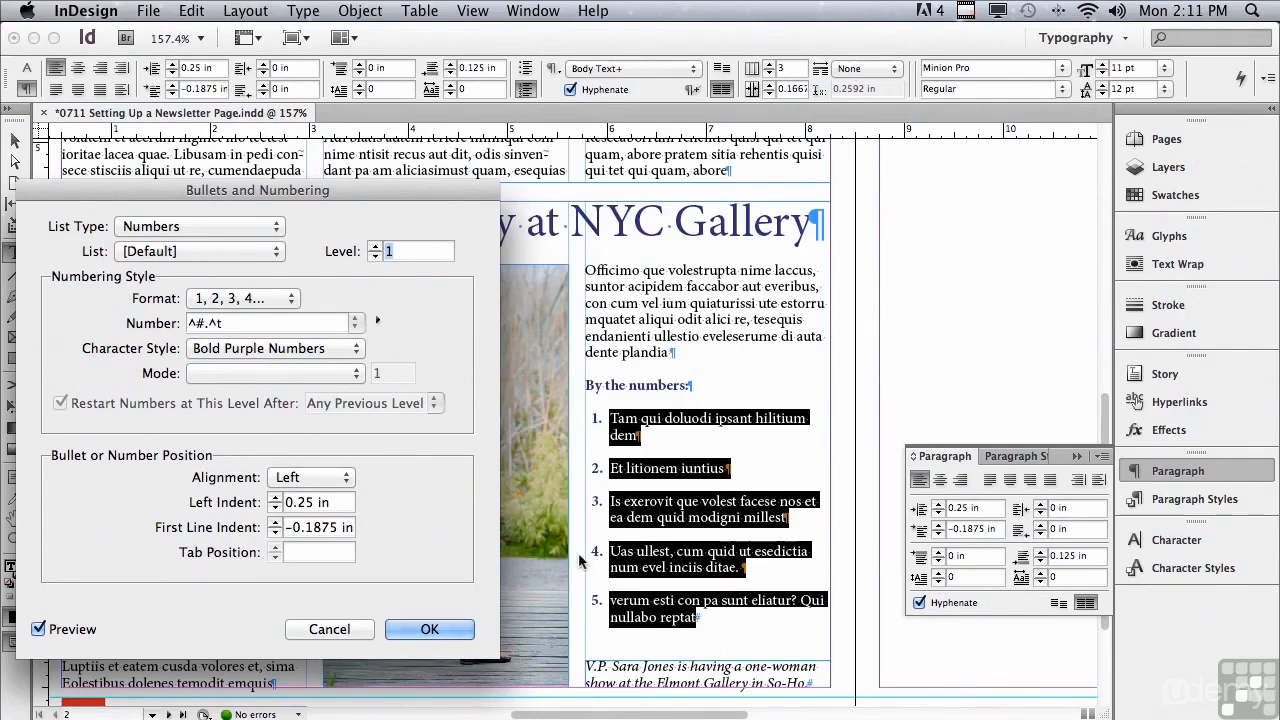
pyautogui.click(274, 508)
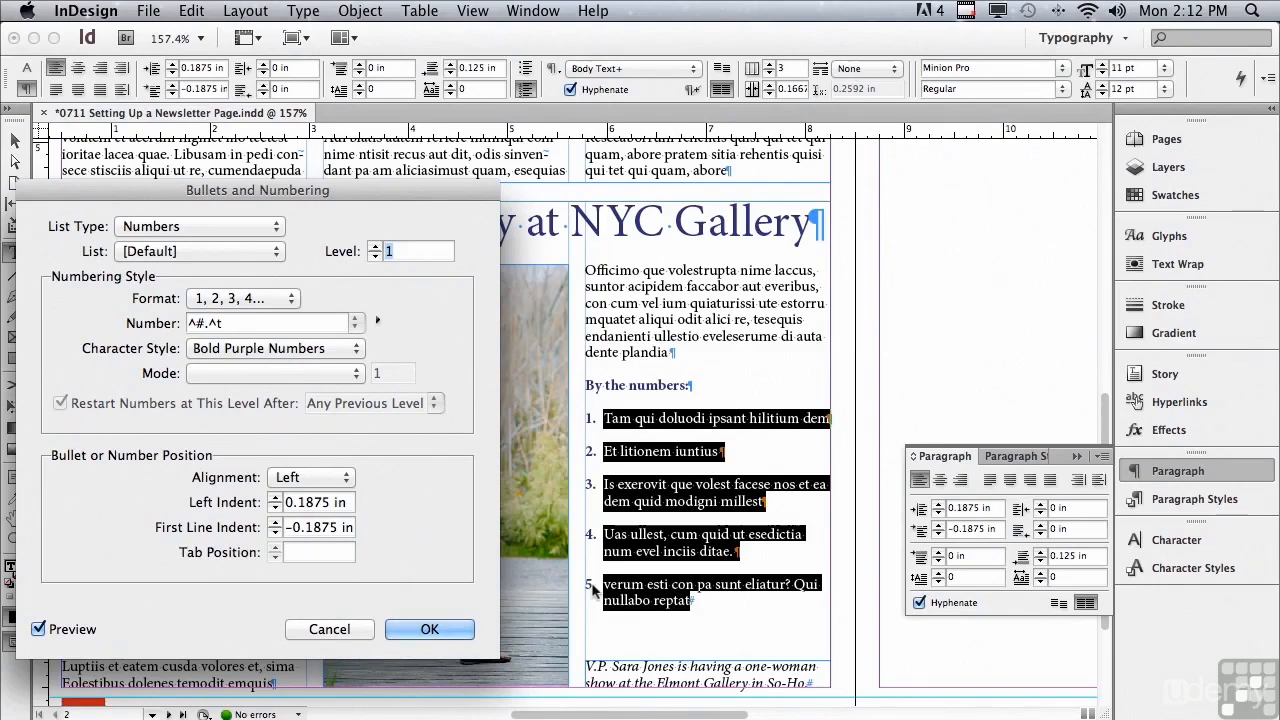
pyautogui.click(435, 629)
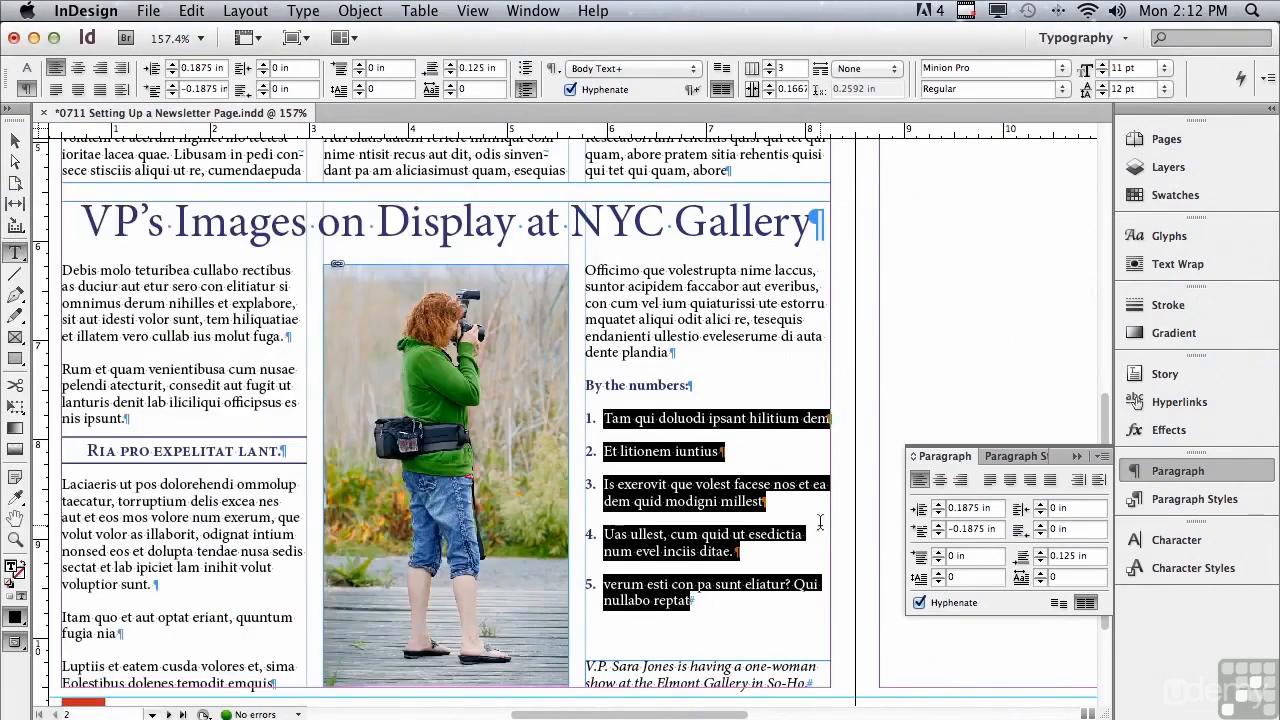
# - Move the italic photo caption frame from the third column to the foot of the first column and right-align its text
pyautogui.scroll(-2, 1105, 413)
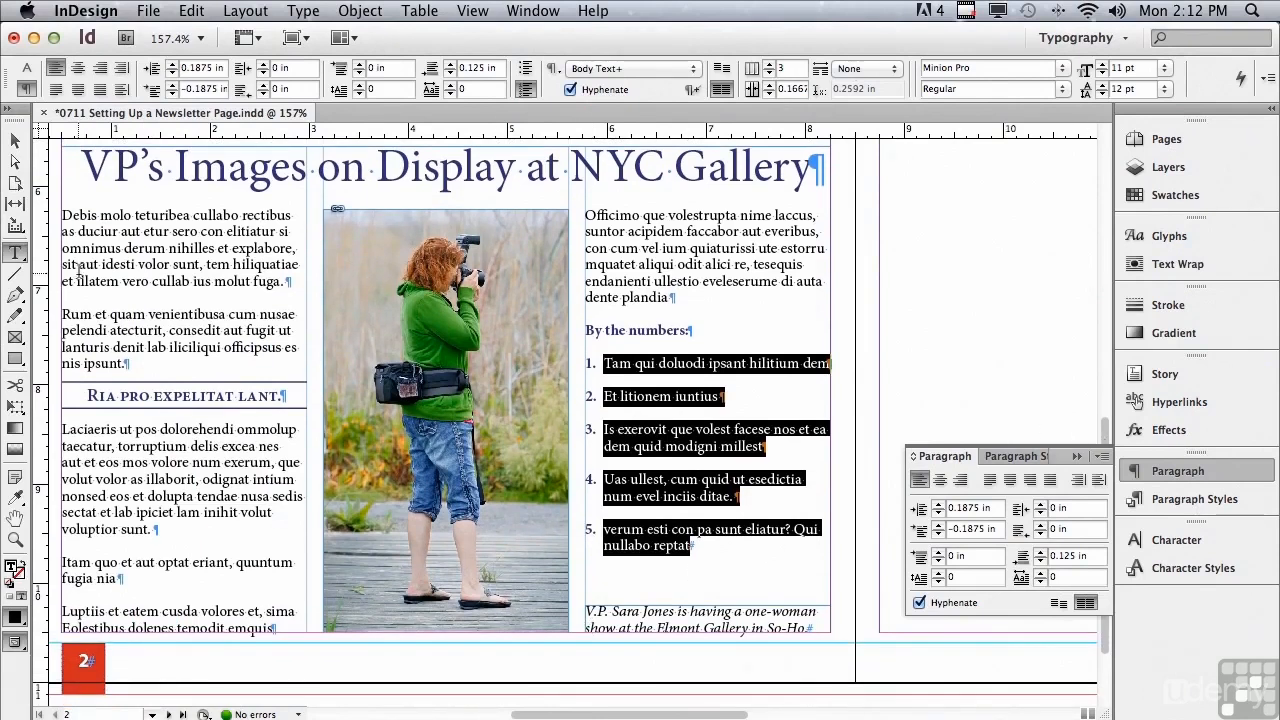
pyautogui.click(15, 145)
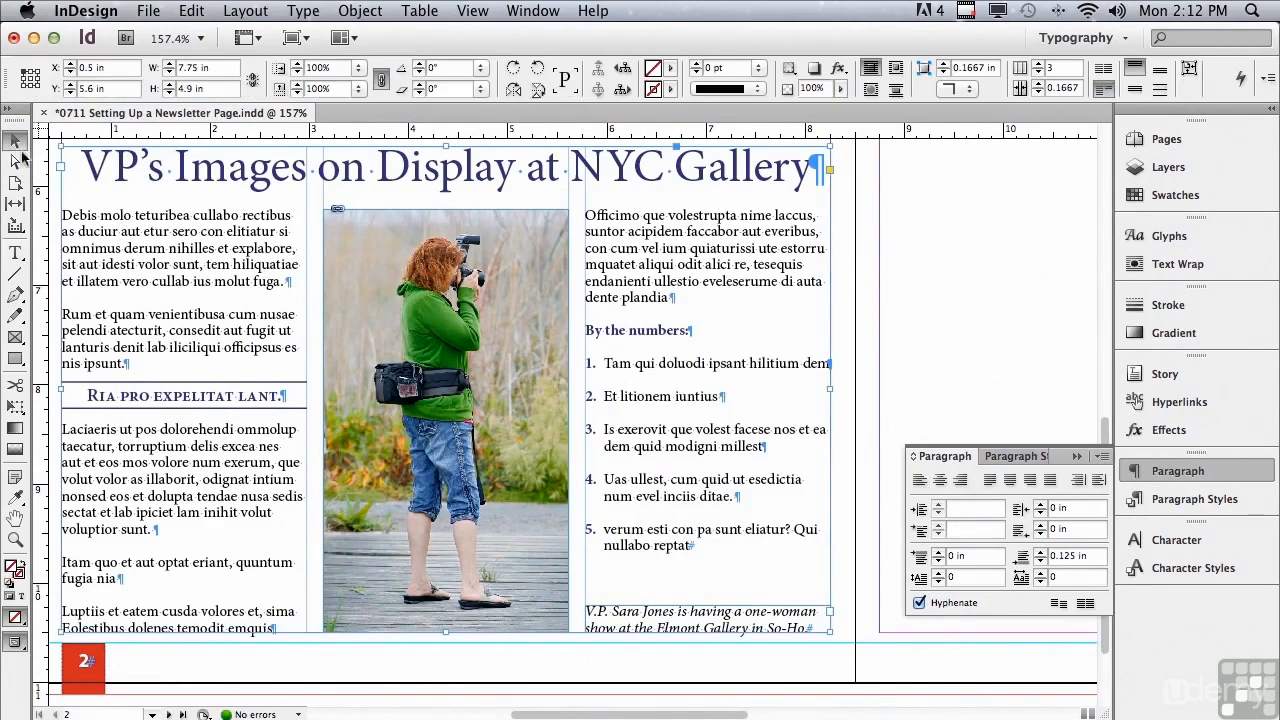
pyautogui.click(607, 622)
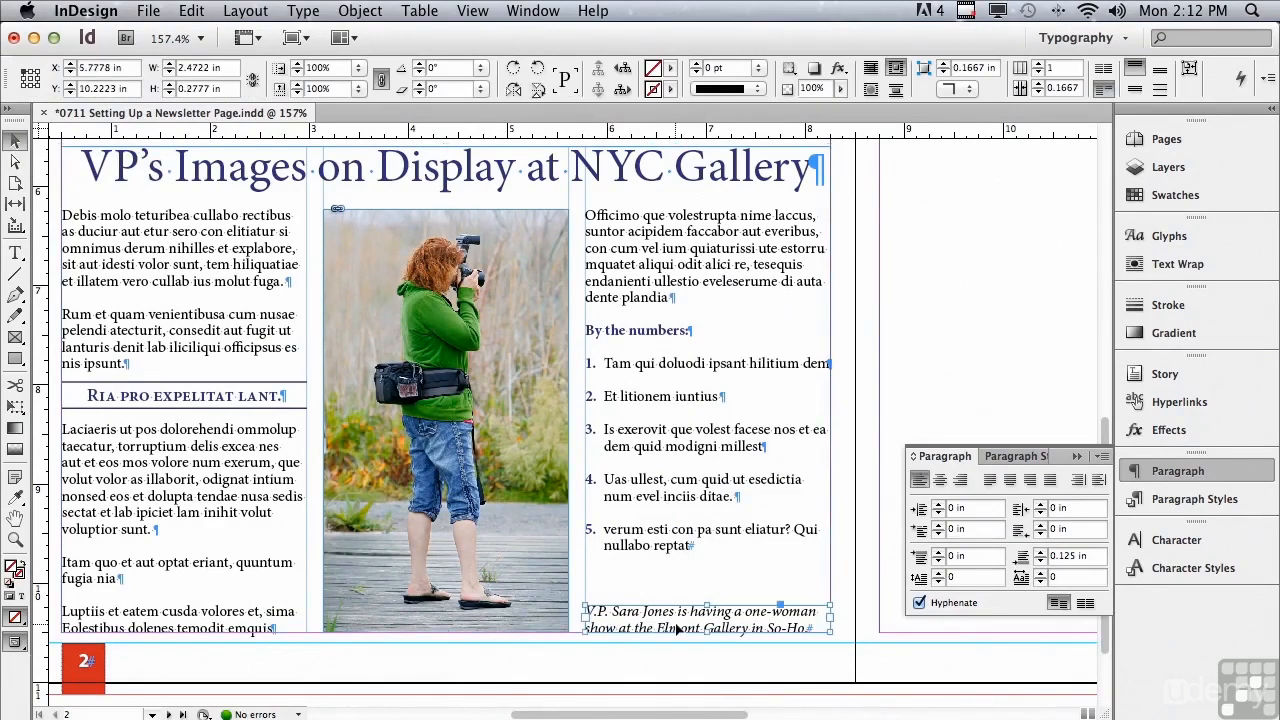
pyautogui.moveTo(676, 628); pyautogui.dragTo(151, 628)
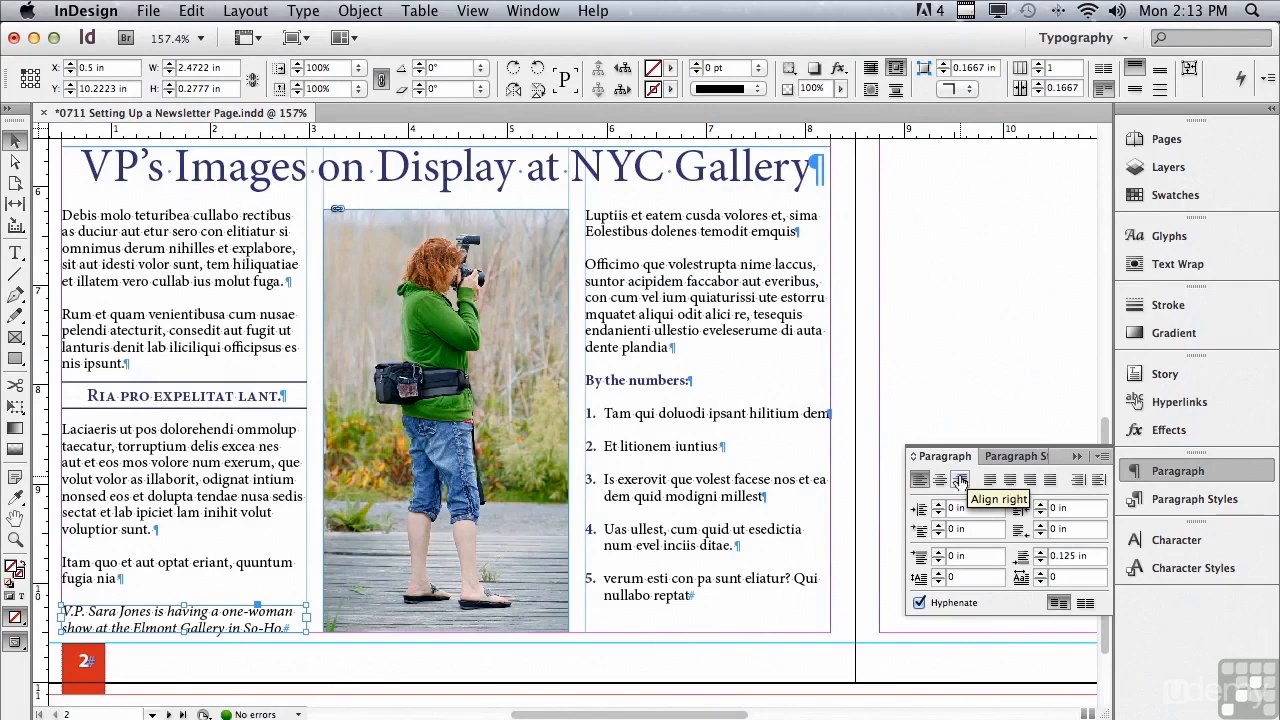
pyautogui.click(960, 481)
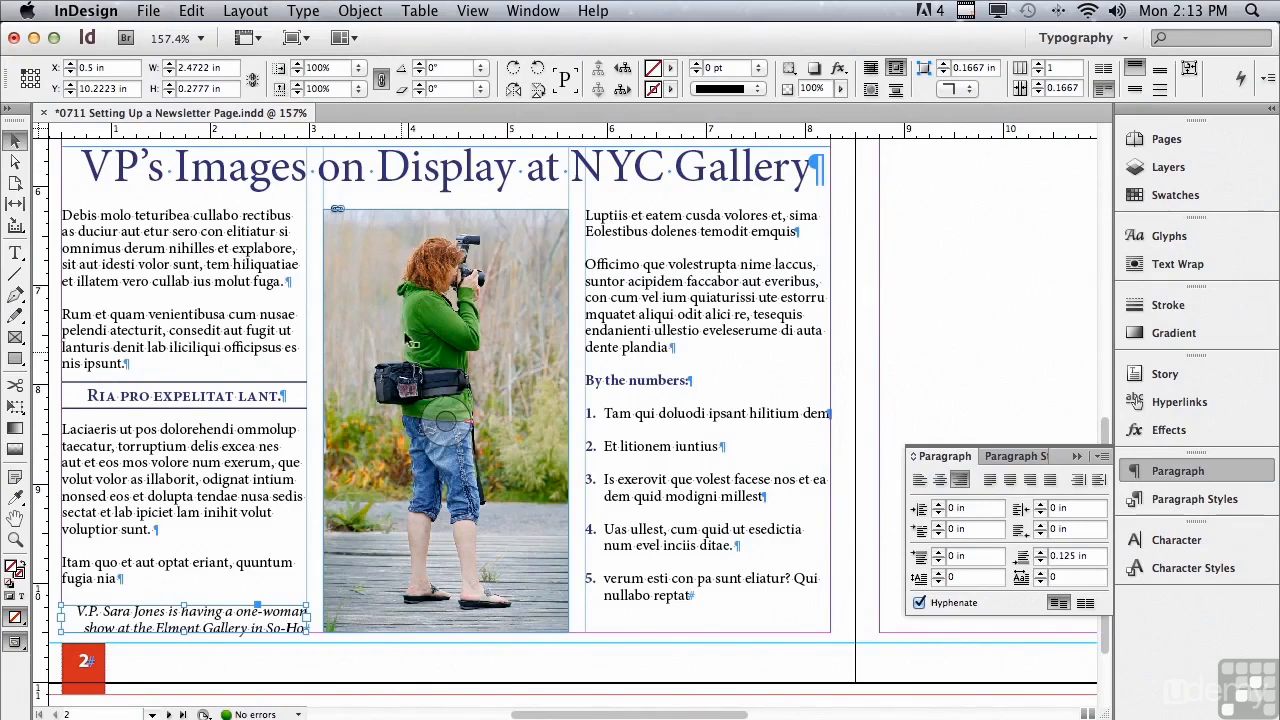
# - Fit the page in the window, deselect everything and switch to Preview screen mode to check the layout
pyautogui.click(471, 12)
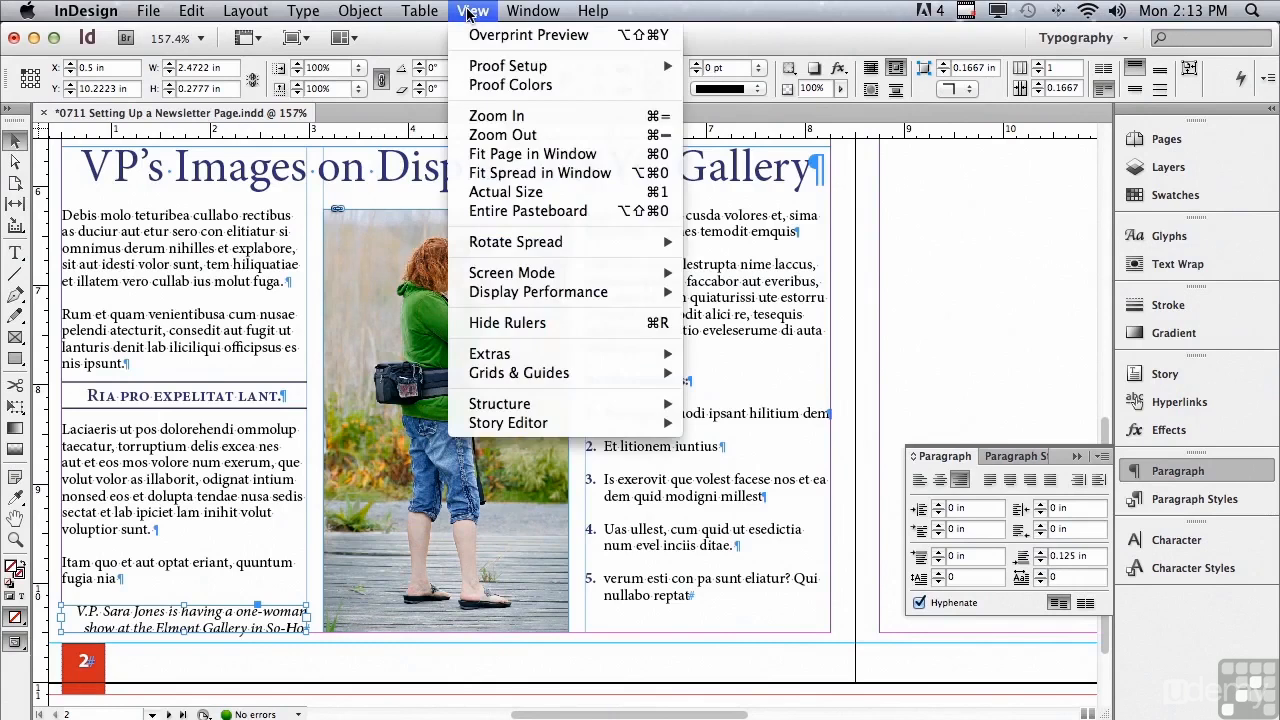
pyautogui.click(485, 155)
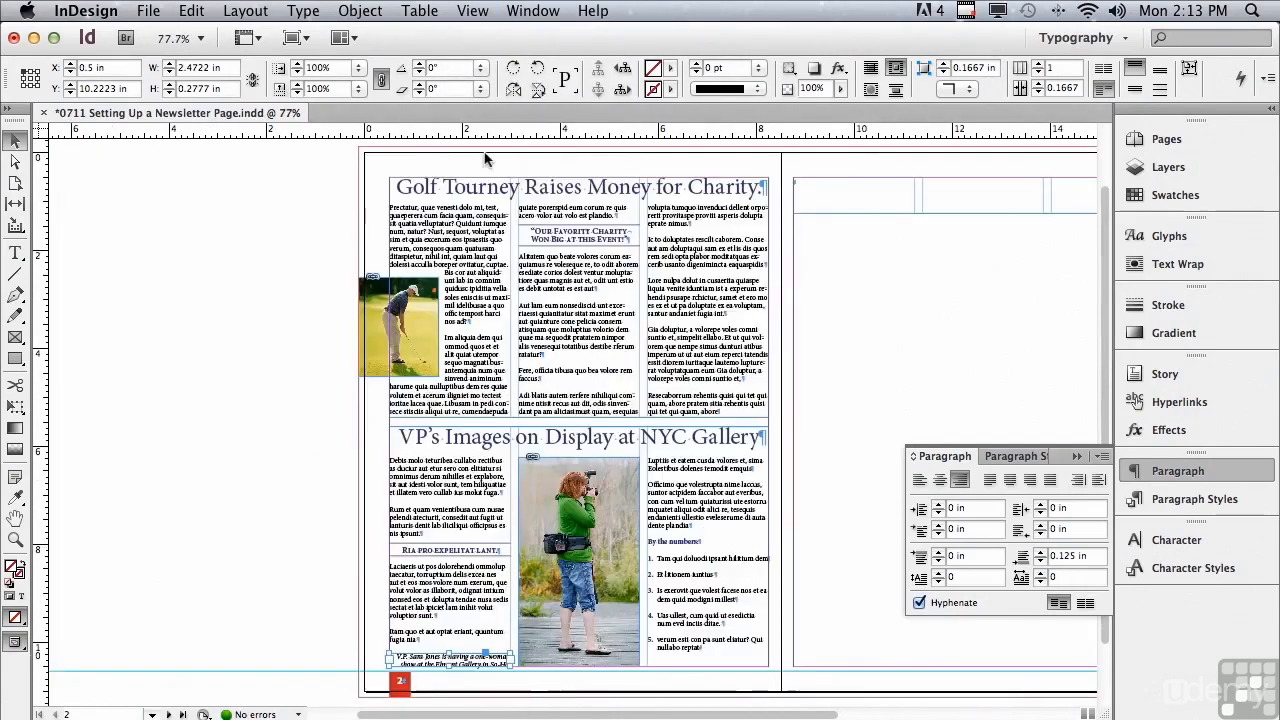
pyautogui.click(248, 198)
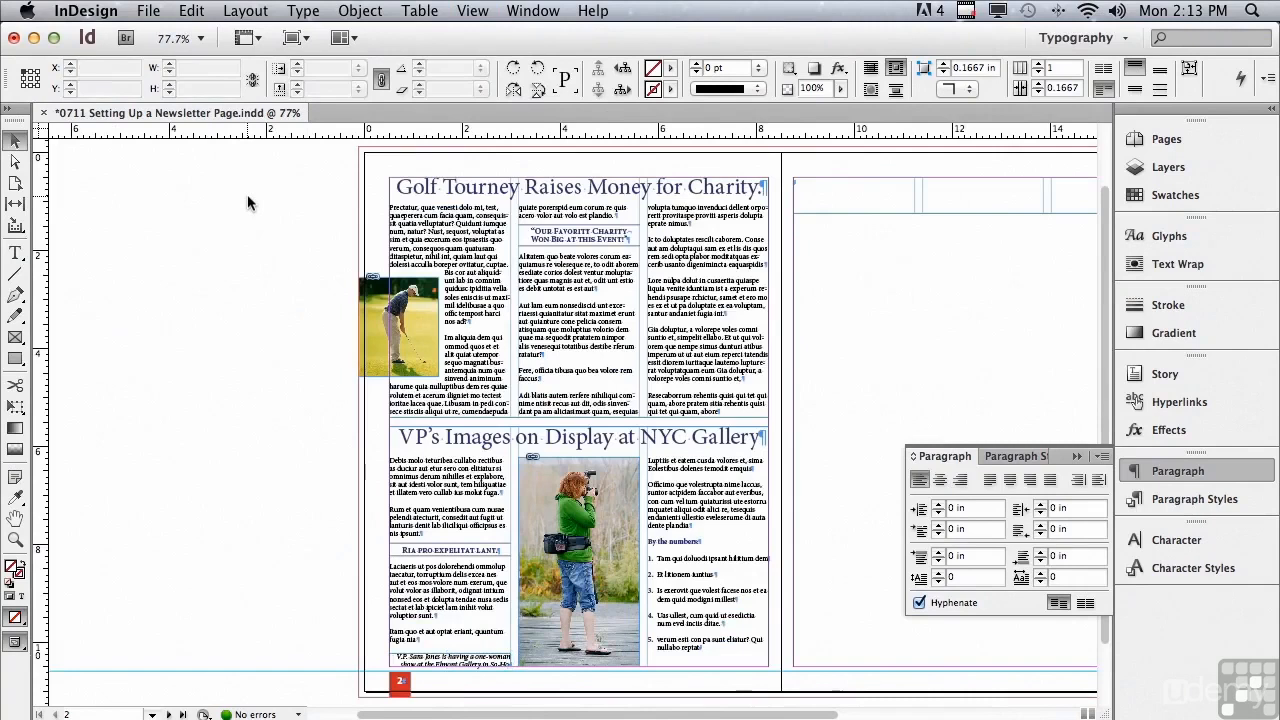
pyautogui.press('w')
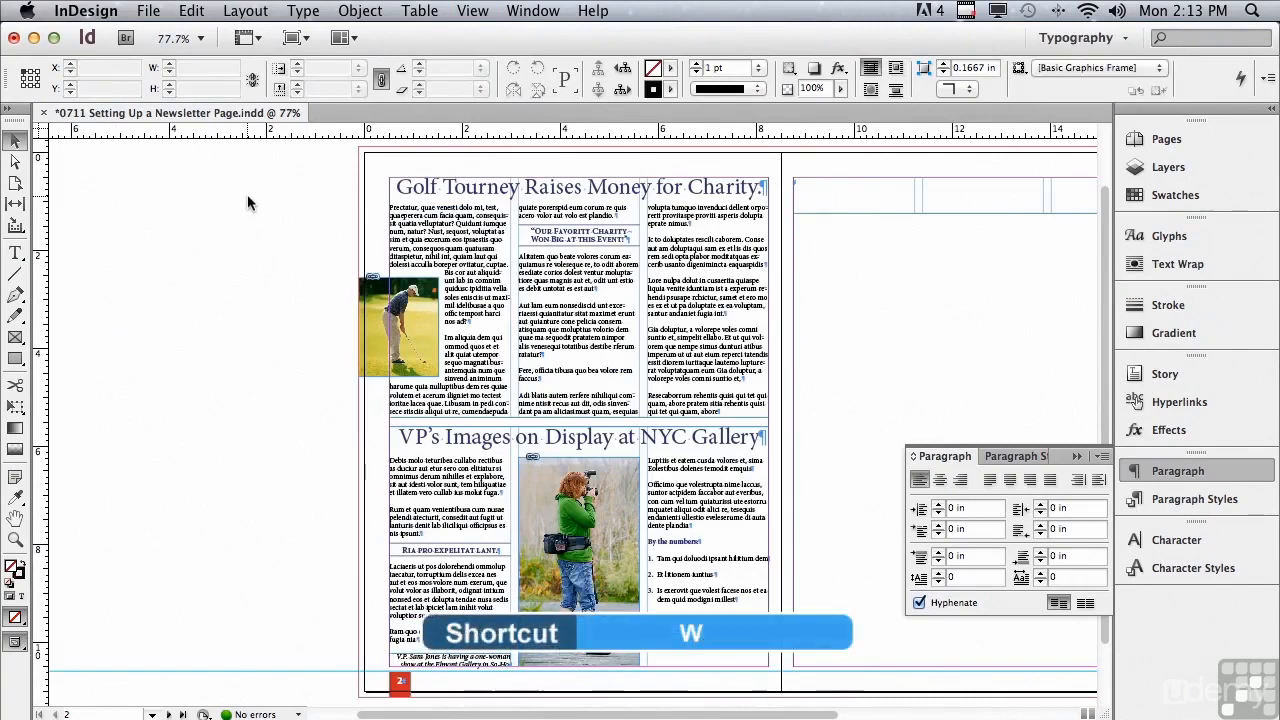